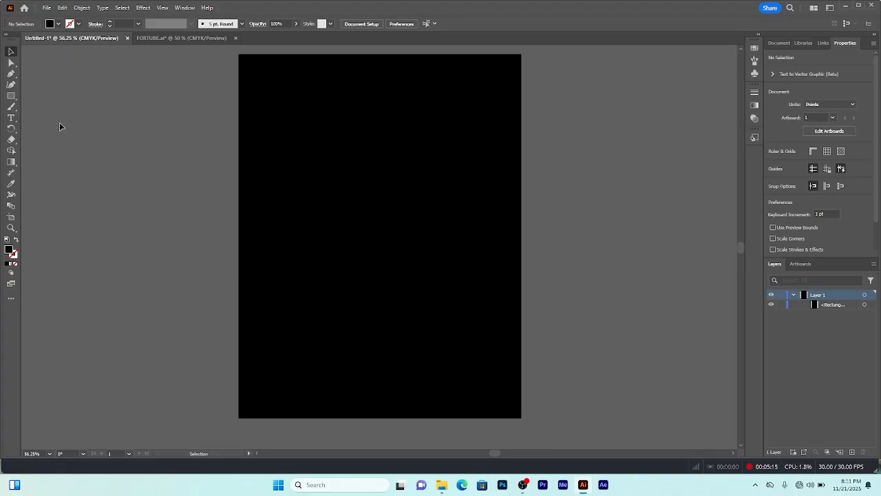
Step: Add the text "FORTUNE" in Anton Regular on the black artboard
{"action": "left_click", "coordinate": [11, 118]}
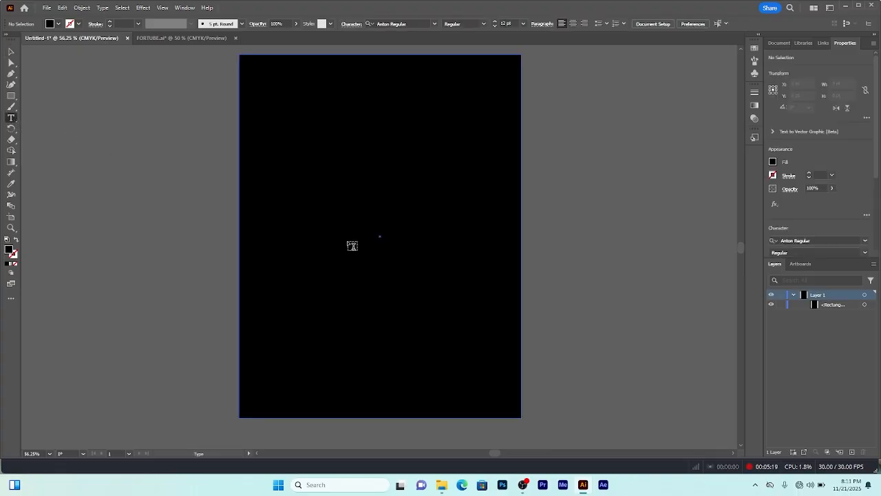
{"action": "left_click", "coordinate": [327, 210]}
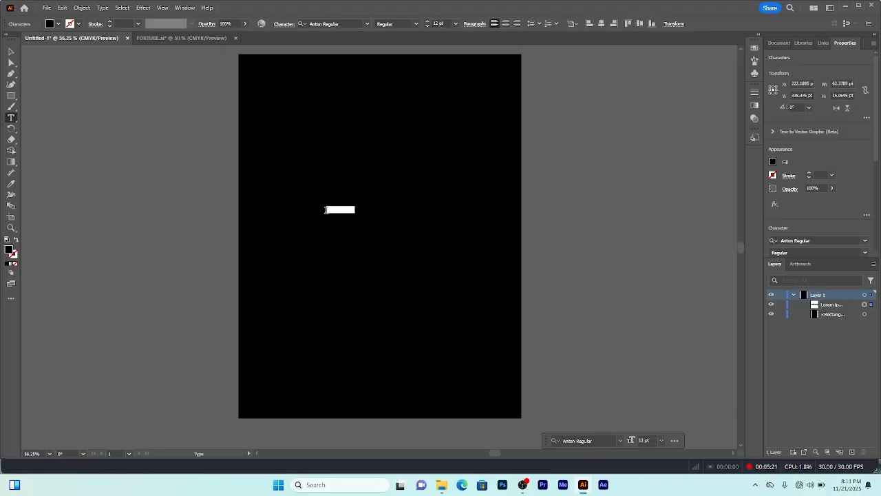
{"action": "type", "text": "FORTUNE"}
{"action": "key", "text": "Escape"}
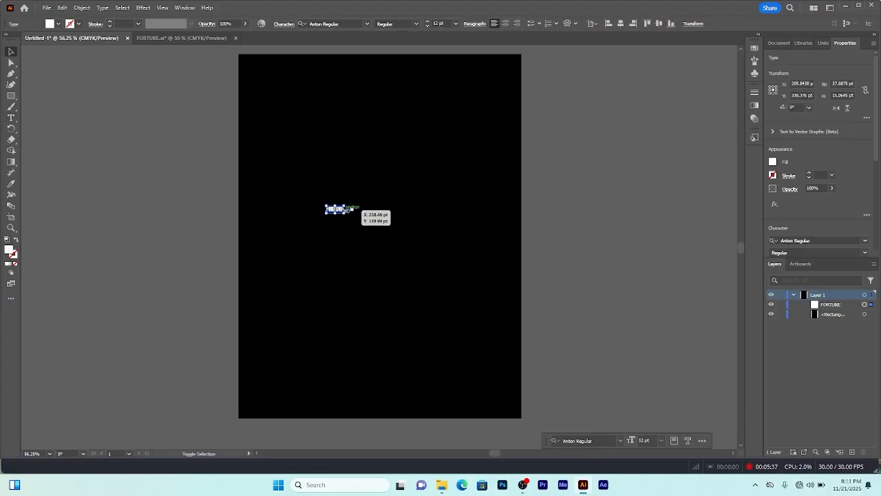
Step: Enlarge the FORTUNE text to about 154 pt and center it horizontally near the middle of the artboard
{"action": "left_click_drag", "start_coordinate": [365, 214], "coordinate": [421, 257]}
{"action": "left_click_drag", "start_coordinate": [294, 251], "coordinate": [266, 251]}
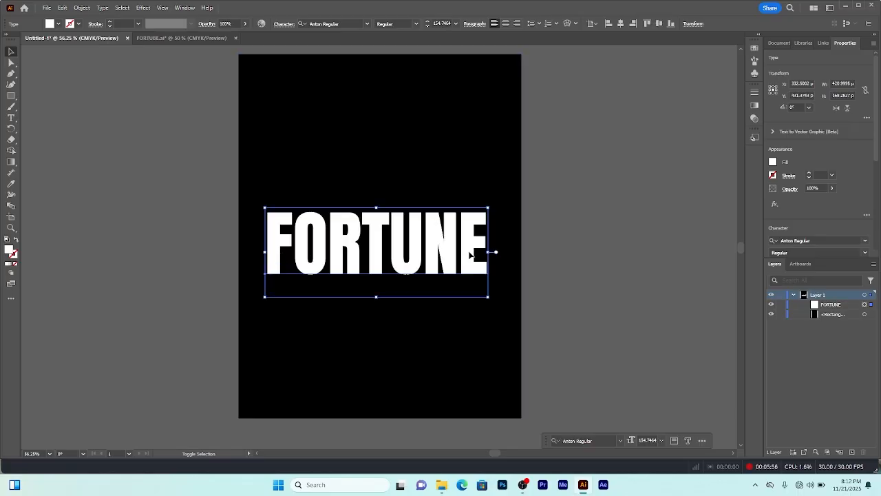
{"action": "left_click_drag", "start_coordinate": [490, 253], "coordinate": [489, 253]}
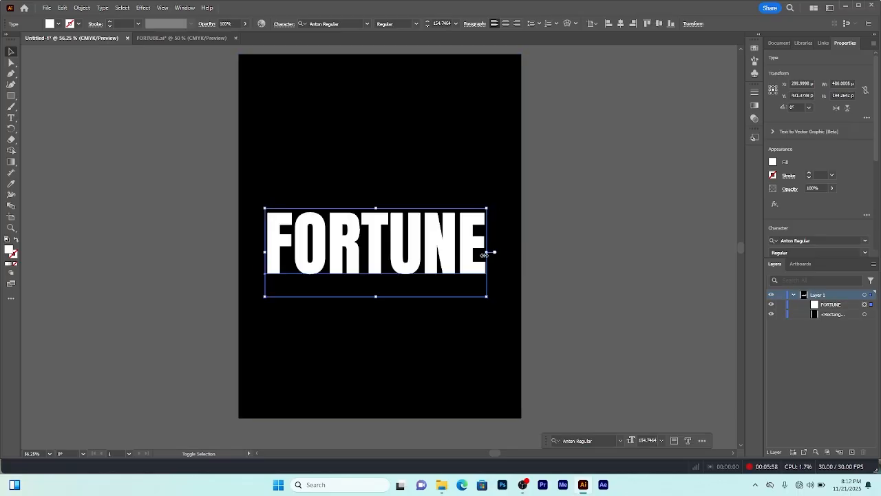
{"action": "left_click_drag", "start_coordinate": [388, 233], "coordinate": [393, 236]}
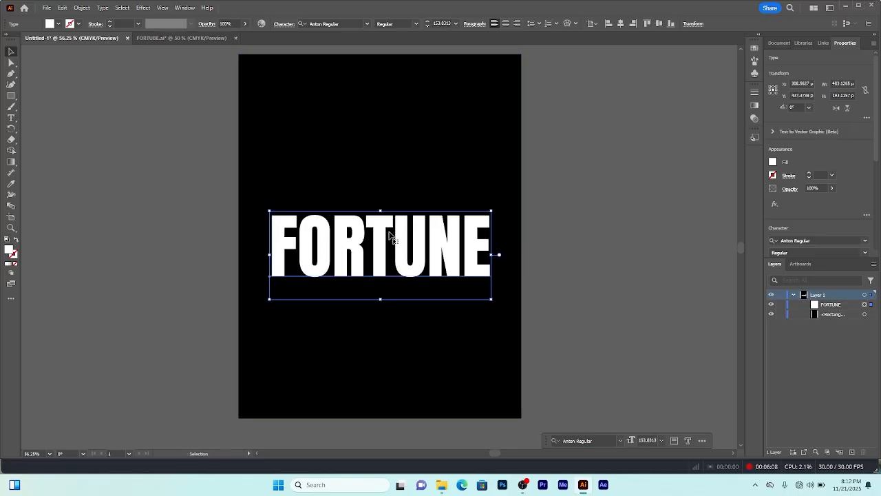
Step: Convert the FORTUNE text to outlines and stretch it to about 522 pt wide by 275 pt high
{"action": "left_click", "coordinate": [104, 7]}
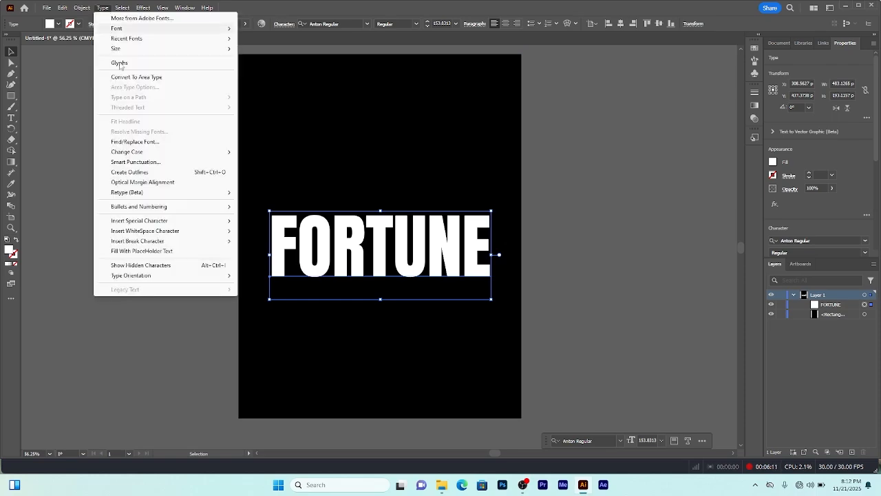
{"action": "left_click", "coordinate": [140, 172]}
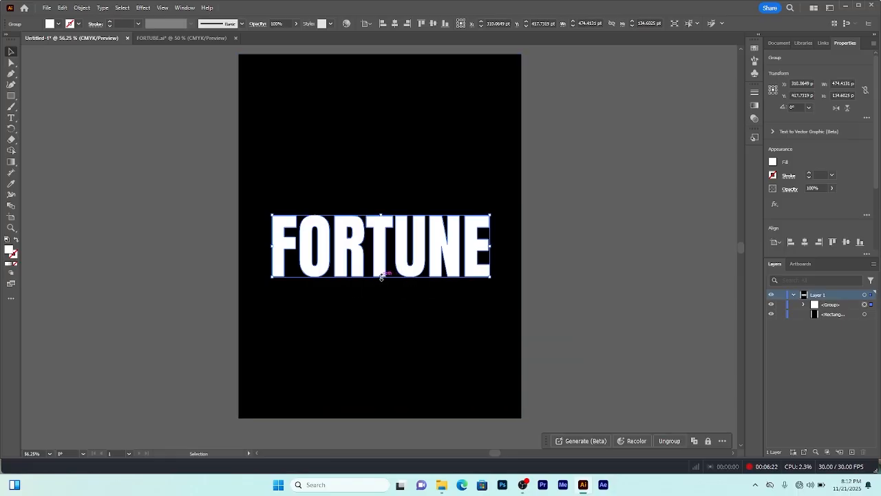
{"action": "left_click_drag", "start_coordinate": [381, 277], "coordinate": [380, 346]}
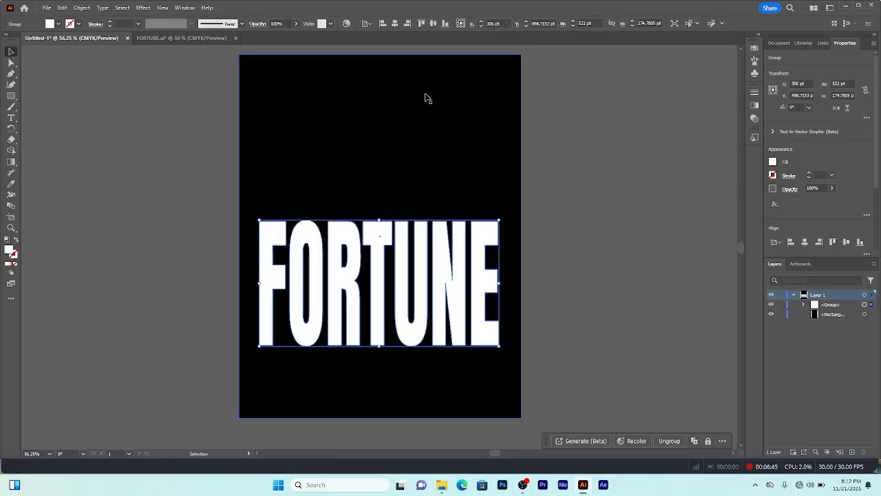
{"action": "left_click", "coordinate": [479, 144]}
{"action": "left_click", "coordinate": [597, 181]}
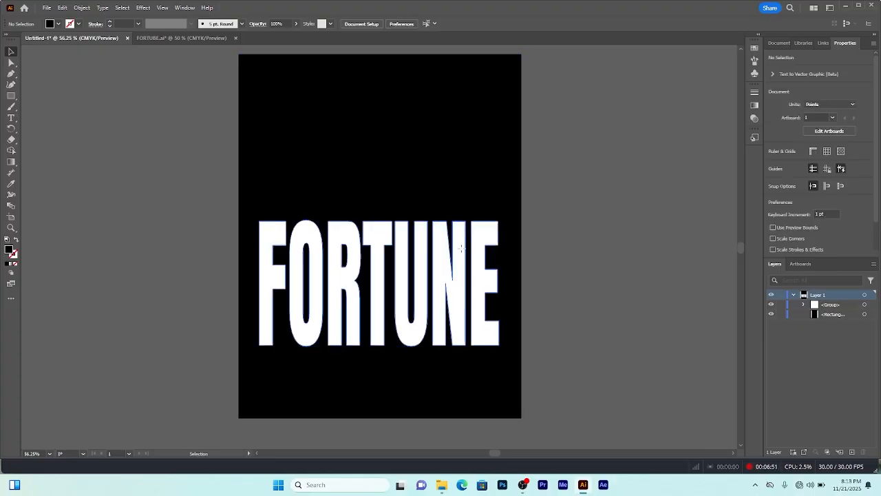
Step: Draw a yellow 1 pt diagonal line about 839 by 442 pt, descending across the FORTUNE lettering and beyond both artboard edges
{"action": "left_click", "coordinate": [11, 95]}
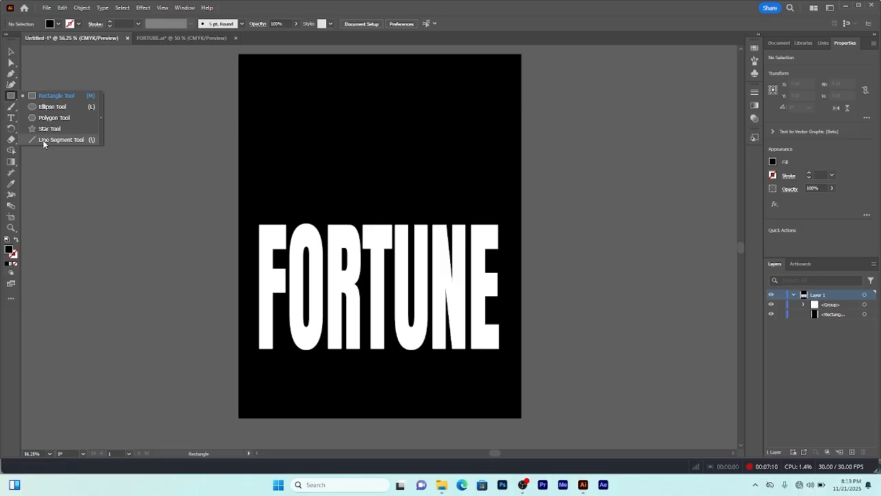
{"action": "left_click", "coordinate": [45, 140]}
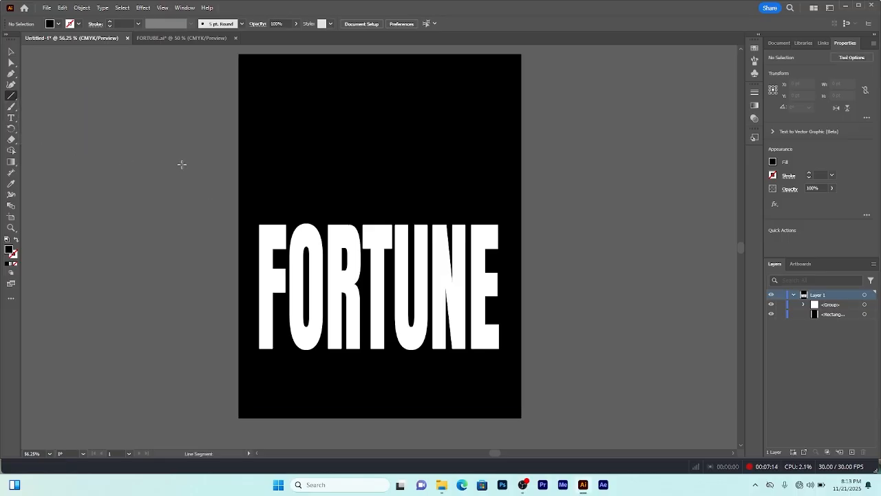
{"action": "left_click_drag", "start_coordinate": [182, 164], "coordinate": [572, 313]}
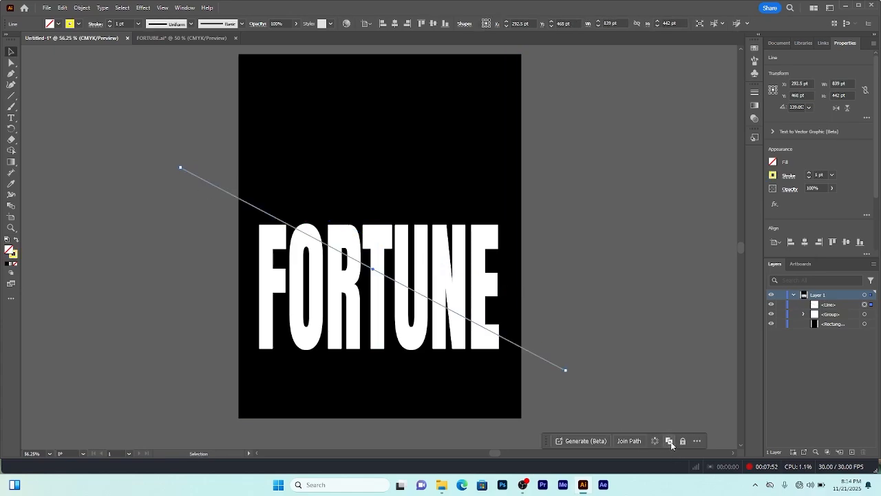
Step: Duplicate the diagonal line in place, then lock the copy and the FORTUNE lettering group
{"action": "left_click", "coordinate": [669, 441]}
{"action": "left_click", "coordinate": [683, 441]}
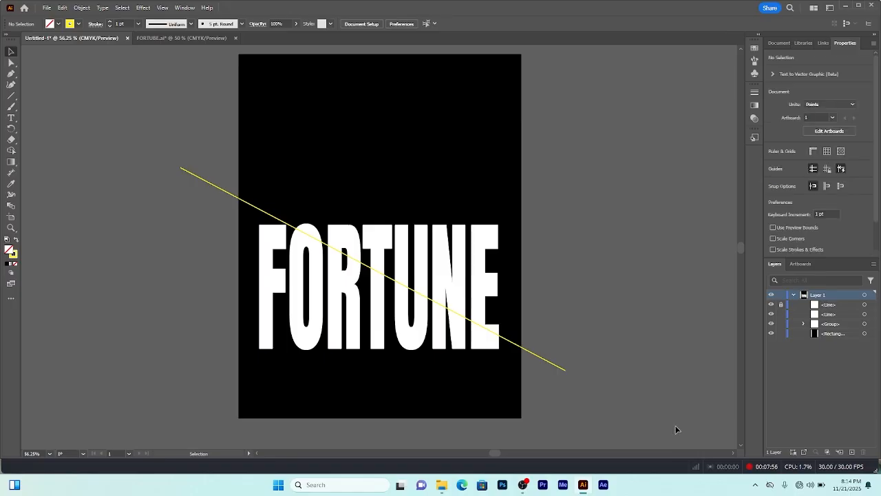
{"action": "left_click", "coordinate": [491, 241]}
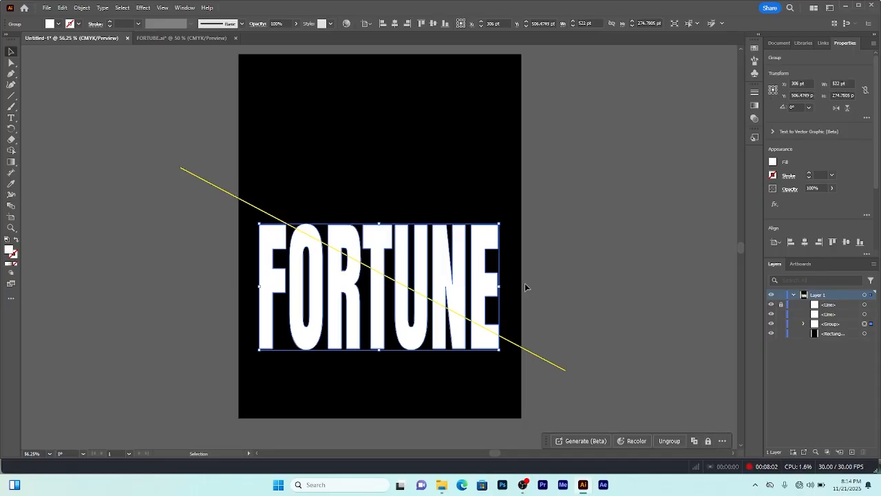
{"action": "left_click", "coordinate": [709, 442]}
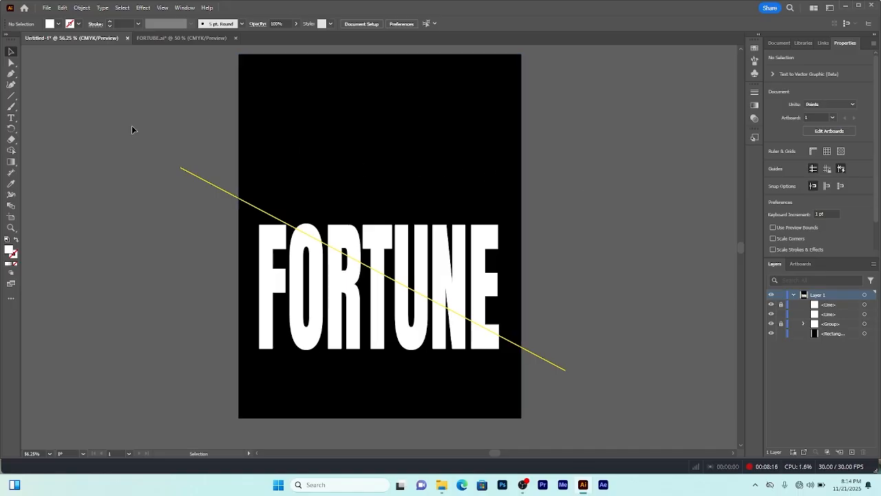
Step: Fill the part of the black background below the diagonal line with CMYK Red using the Shape Builder tool
{"action": "left_click_drag", "start_coordinate": [132, 130], "coordinate": [374, 296]}
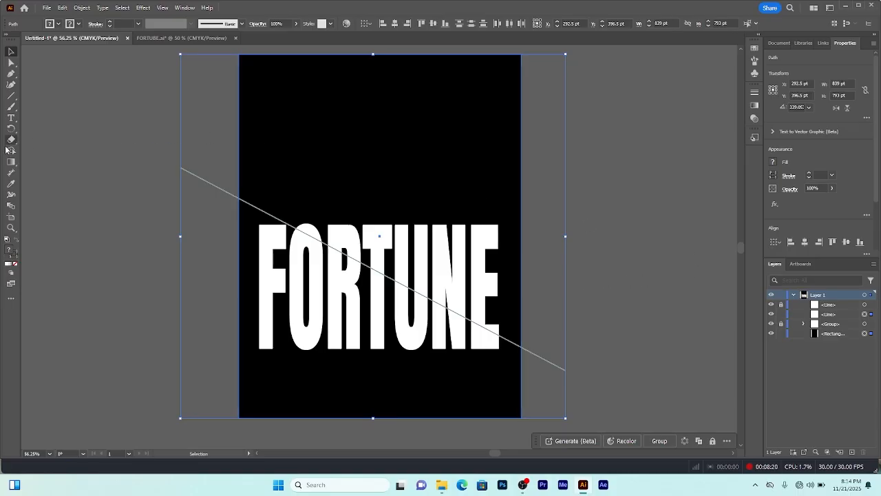
{"action": "left_click", "coordinate": [11, 152]}
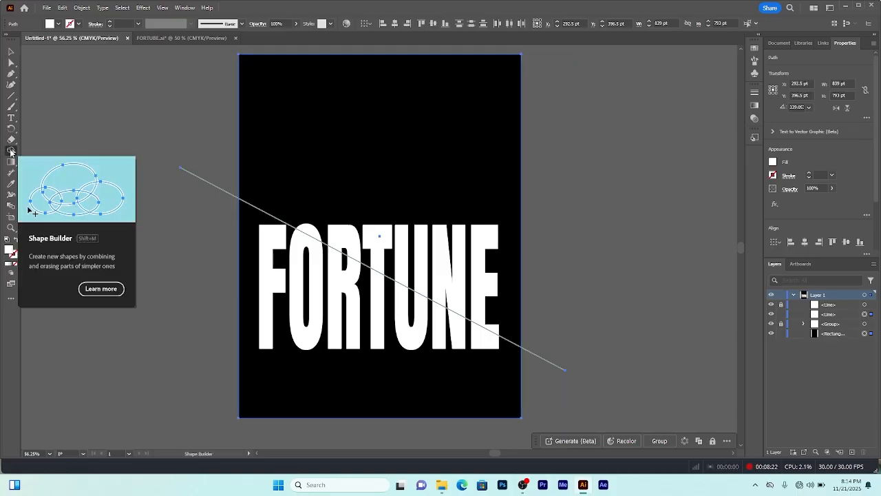
{"action": "left_click", "coordinate": [48, 24]}
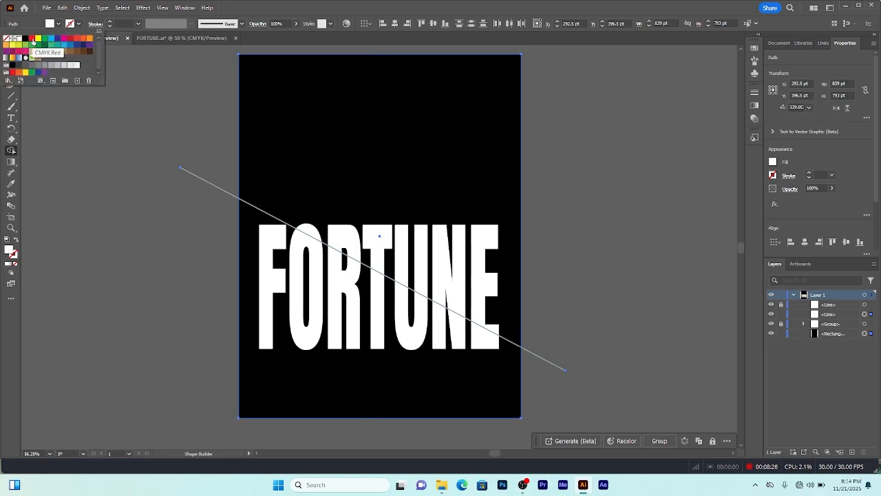
{"action": "left_click", "coordinate": [32, 39]}
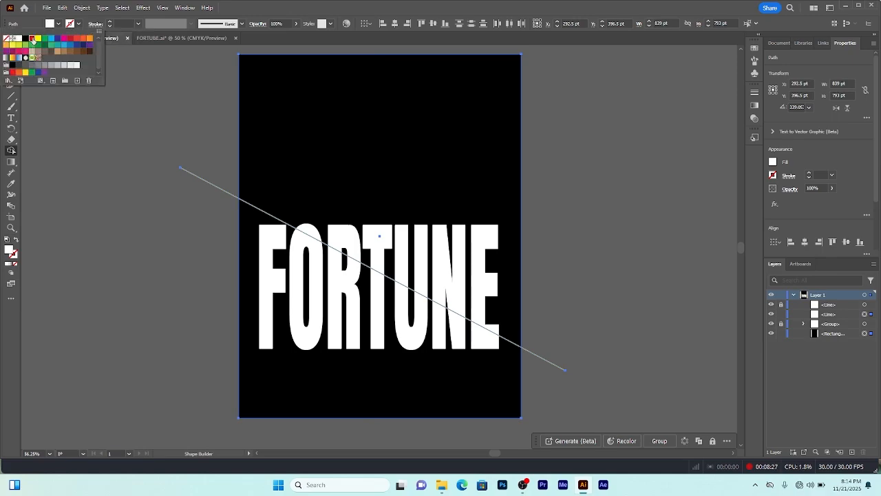
{"action": "left_click", "coordinate": [331, 339]}
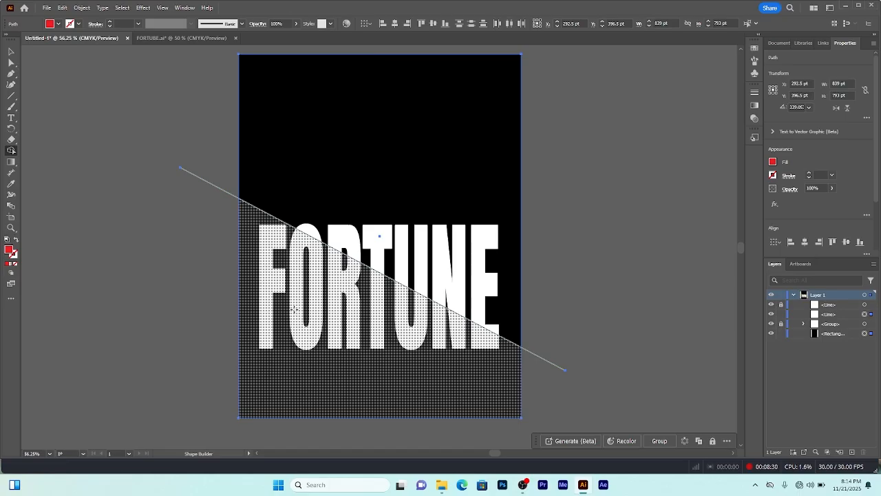
{"action": "left_click", "coordinate": [320, 324]}
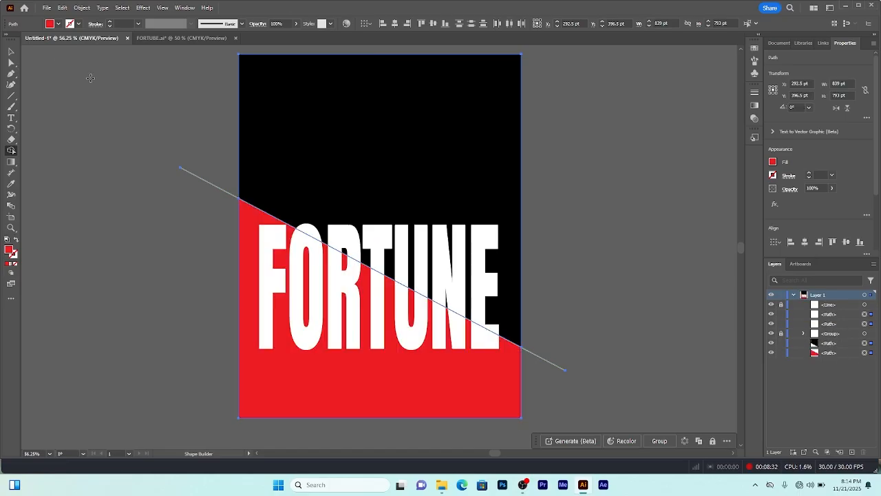
Step: Remove the leftover line pieces from the split background and unlock the remaining diagonal line and the FORTUNE group
{"action": "left_click", "coordinate": [13, 53]}
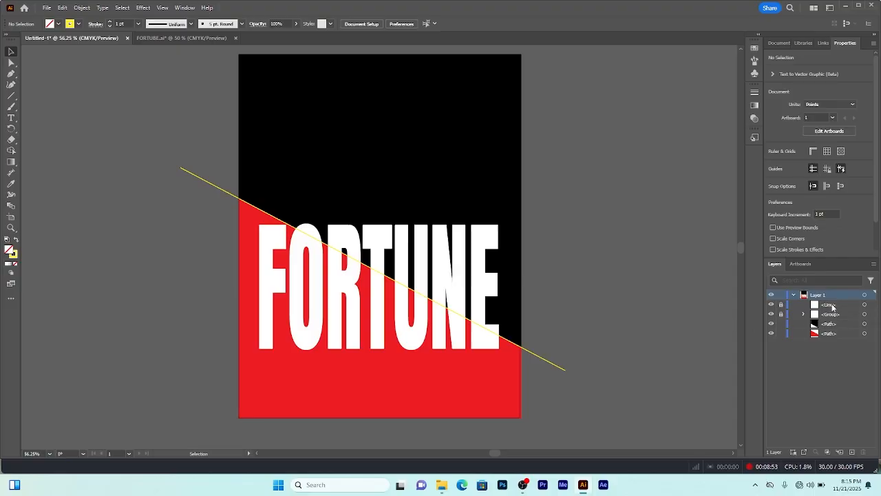
{"action": "left_click", "coordinate": [781, 307]}
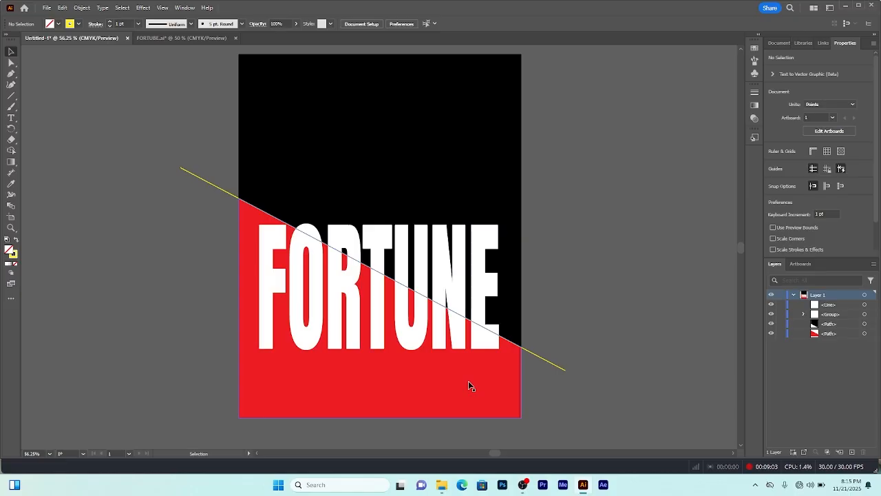
Step: Group the red and black background shapes and lock the group
{"action": "left_click", "coordinate": [469, 381]}
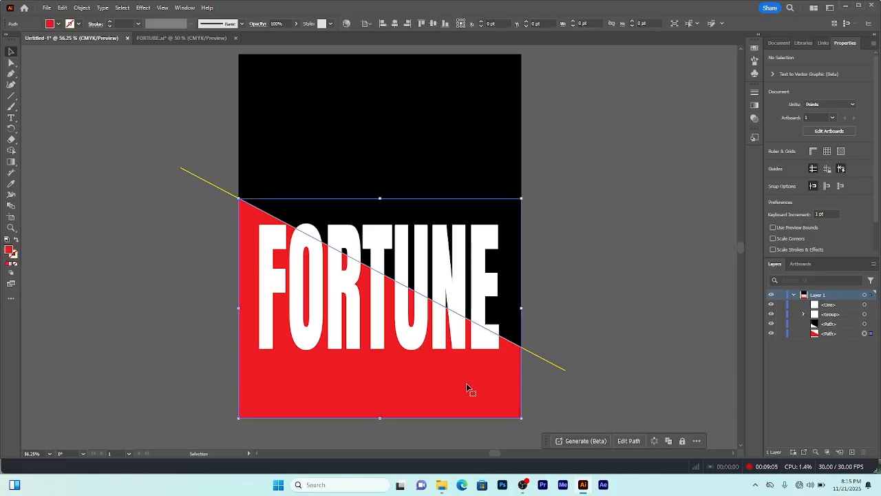
{"action": "left_click", "coordinate": [510, 171], "text": "shift"}
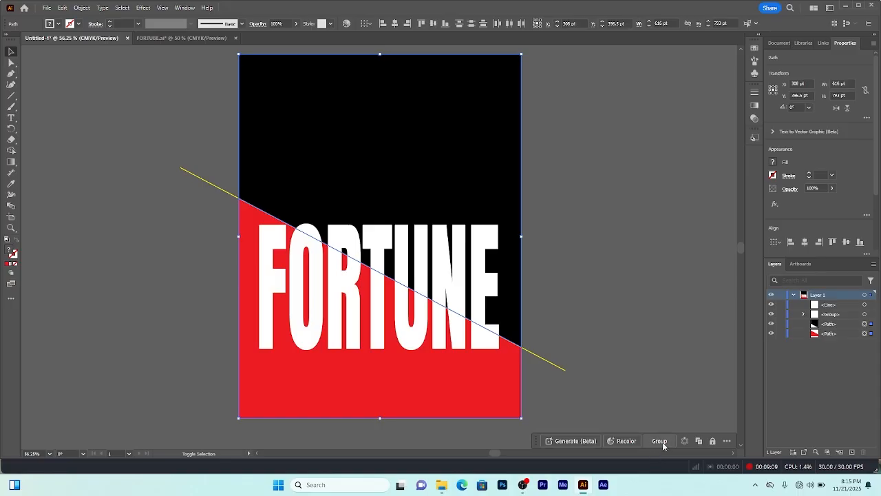
{"action": "left_click", "coordinate": [661, 441]}
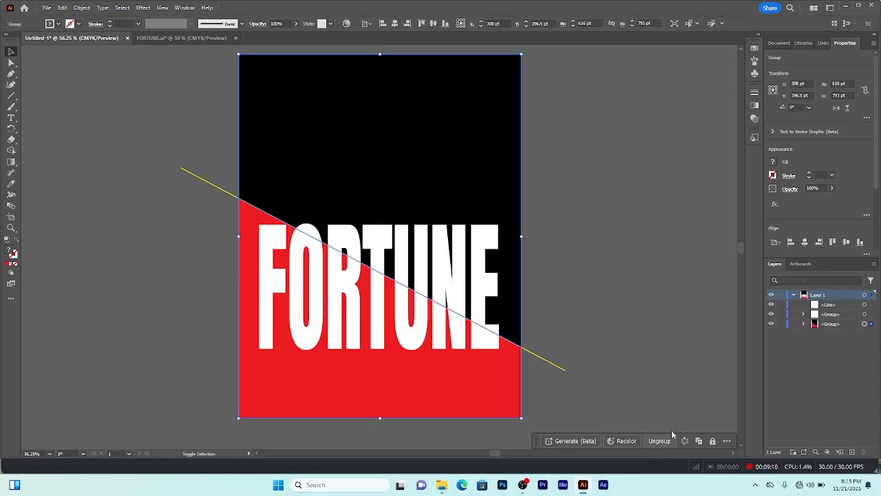
{"action": "left_click", "coordinate": [781, 324]}
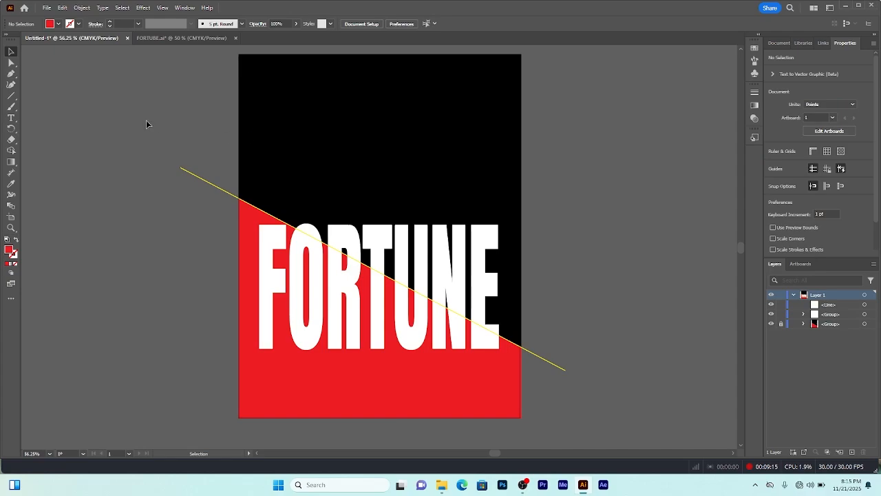
Step: Fill the parts of the FORTUNE letters below the diagonal line with Black using the Shape Builder tool
{"action": "left_click_drag", "start_coordinate": [146, 124], "coordinate": [555, 368]}
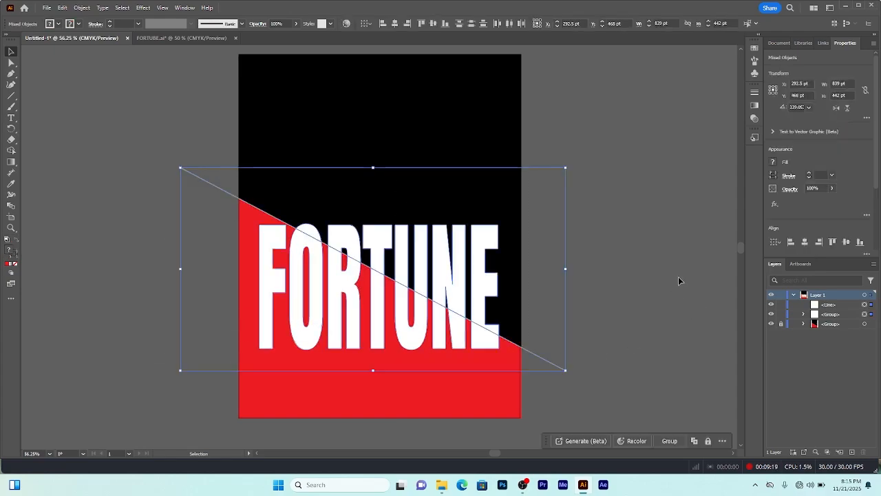
{"action": "left_click", "coordinate": [11, 152]}
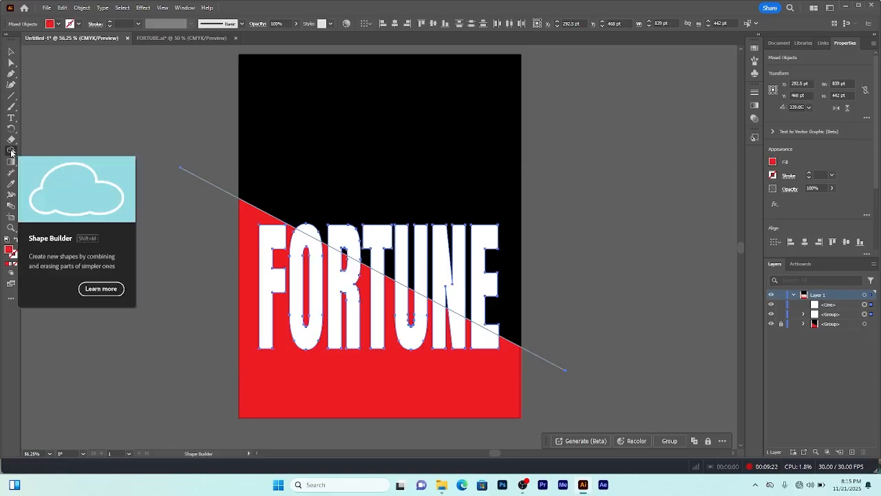
{"action": "left_click", "coordinate": [51, 24]}
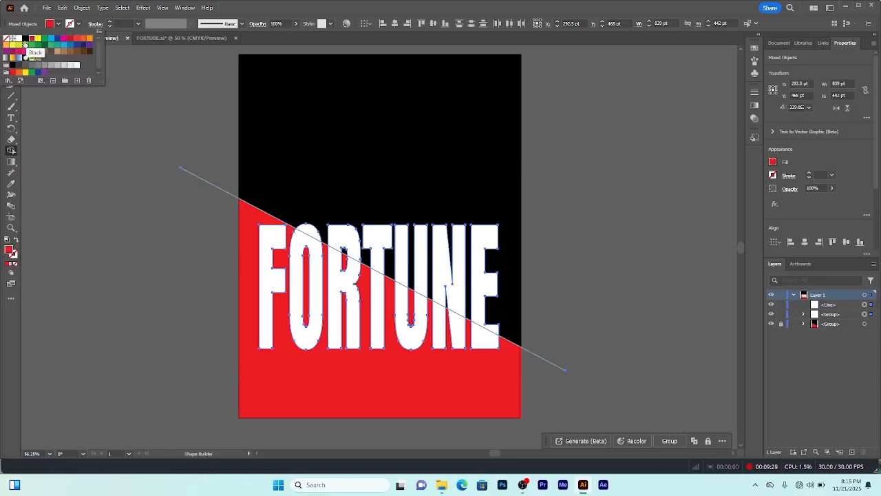
{"action": "left_click", "coordinate": [24, 39]}
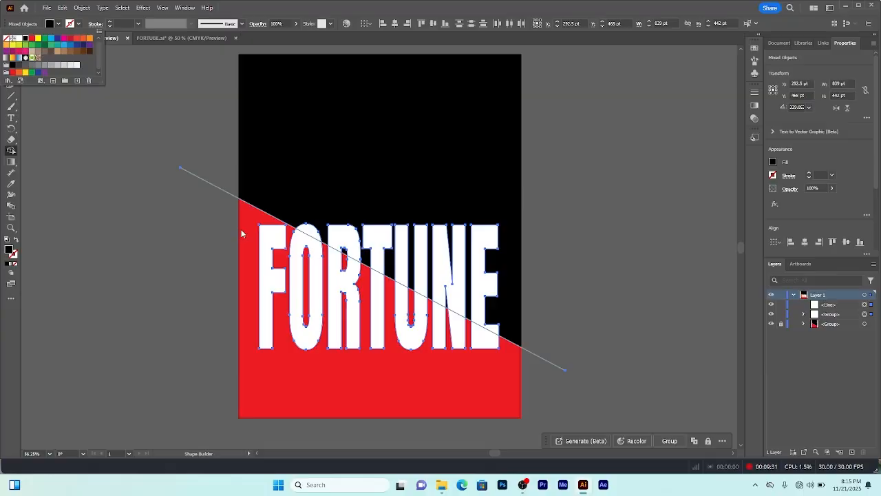
{"action": "left_click", "coordinate": [265, 263]}
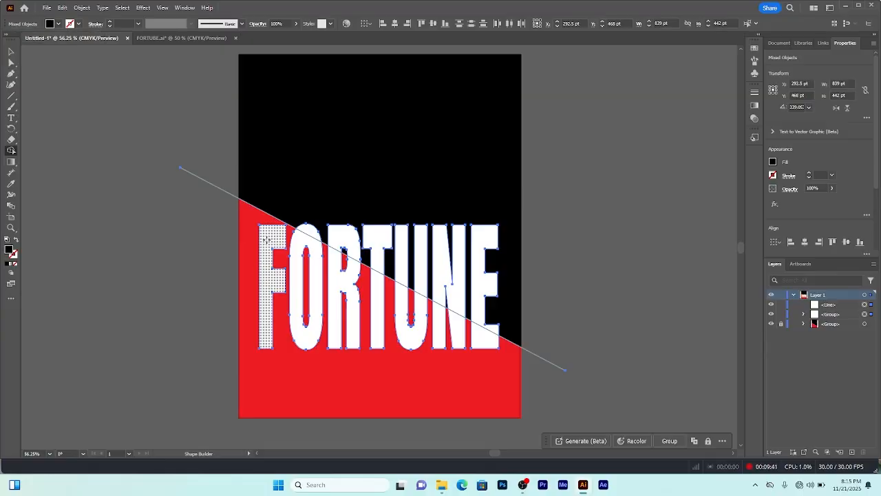
{"action": "left_click", "coordinate": [269, 247]}
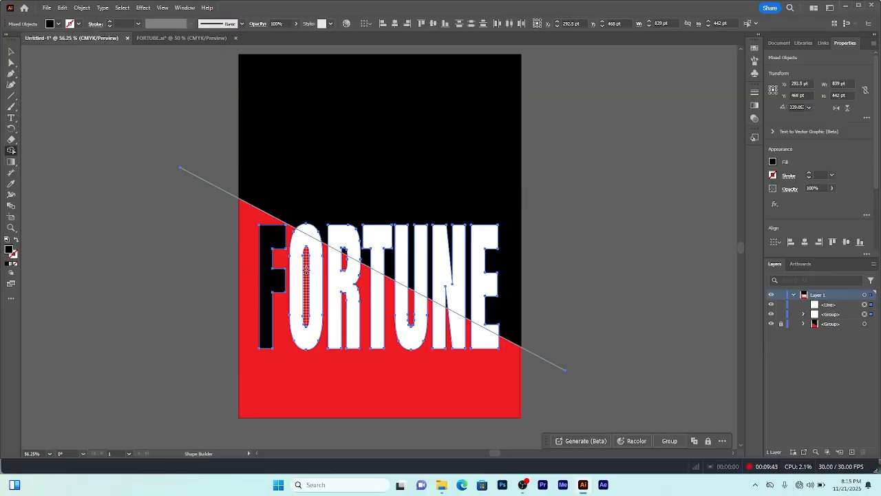
{"action": "left_click", "coordinate": [306, 272]}
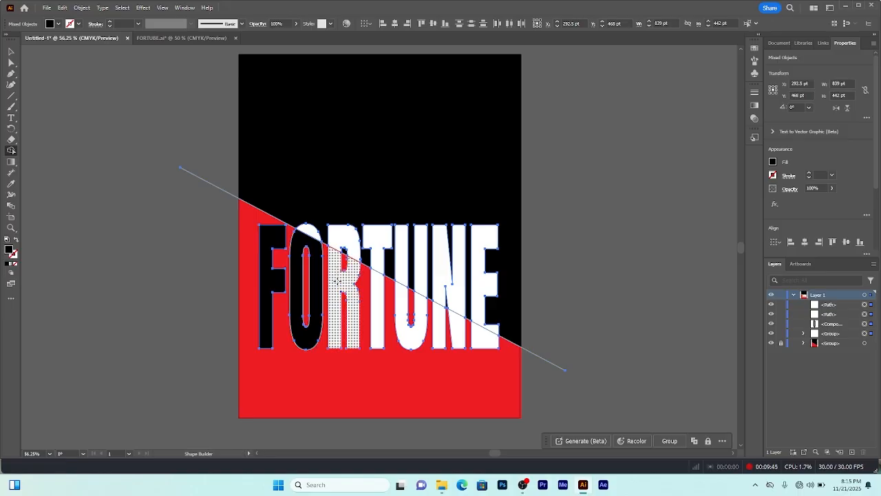
{"action": "left_click", "coordinate": [338, 280]}
{"action": "left_click", "coordinate": [379, 290]}
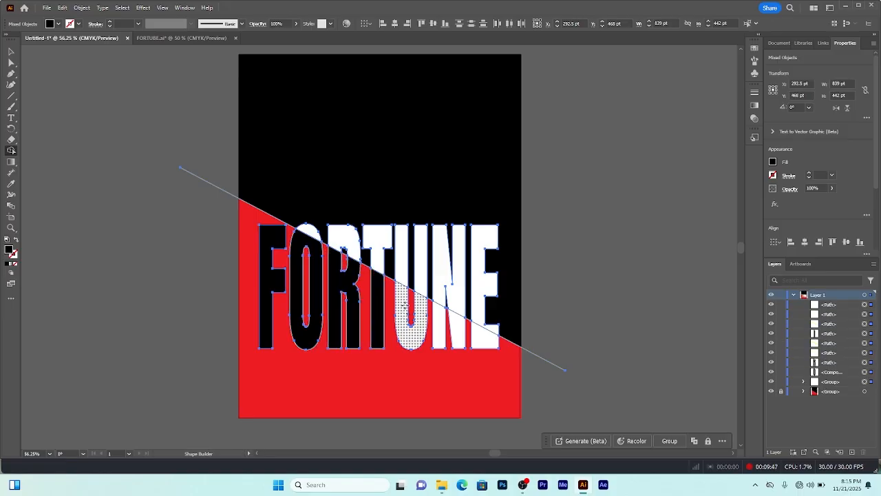
{"action": "left_click", "coordinate": [401, 316]}
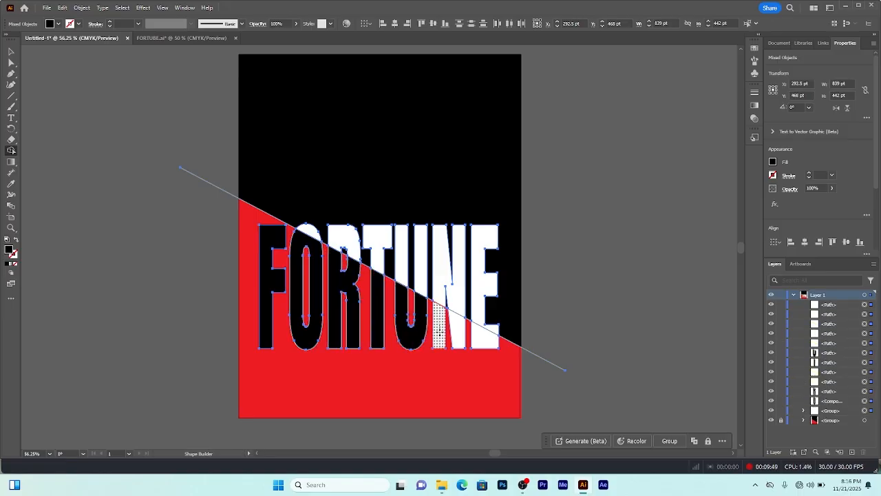
{"action": "left_click", "coordinate": [439, 331]}
{"action": "left_click", "coordinate": [458, 333]}
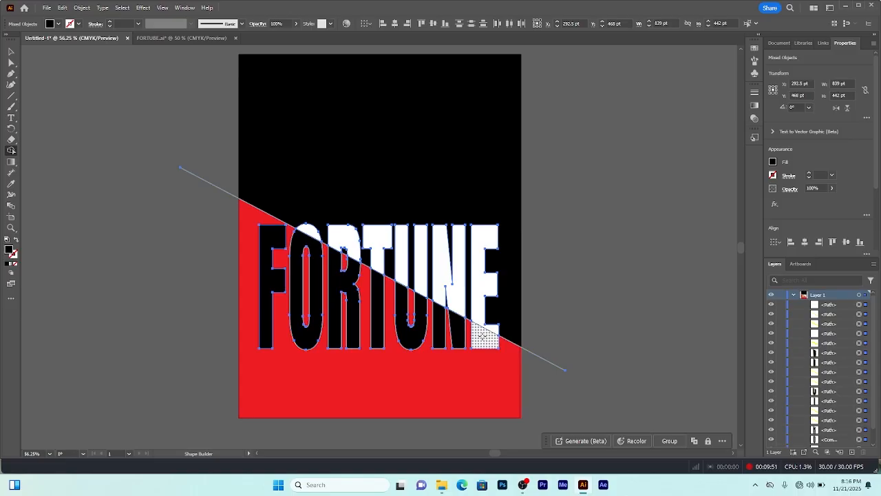
{"action": "left_click", "coordinate": [485, 336]}
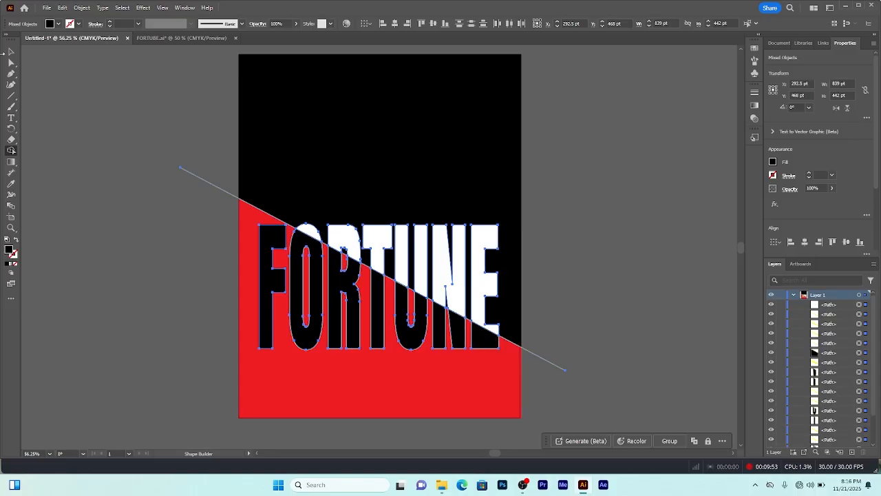
Step: Delete the leftover yellow line pieces along the diagonal split of the lettering
{"action": "left_click", "coordinate": [11, 51]}
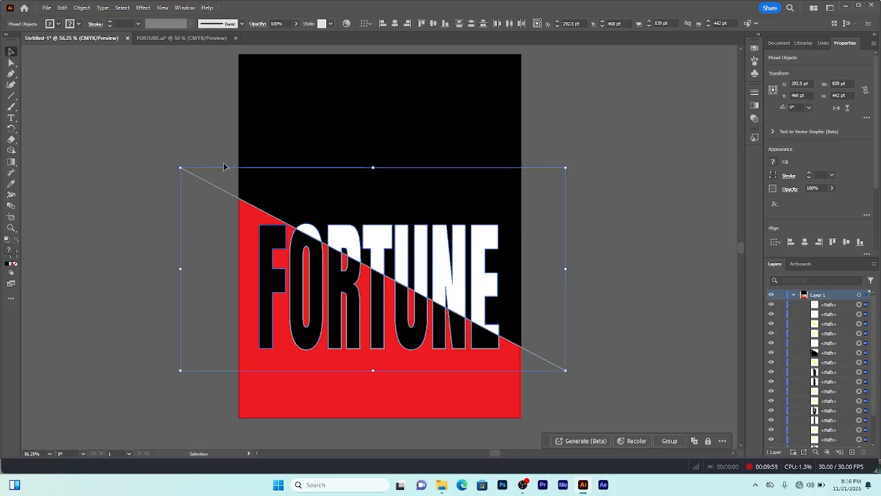
{"action": "left_click", "coordinate": [168, 128]}
{"action": "left_click", "coordinate": [206, 188]}
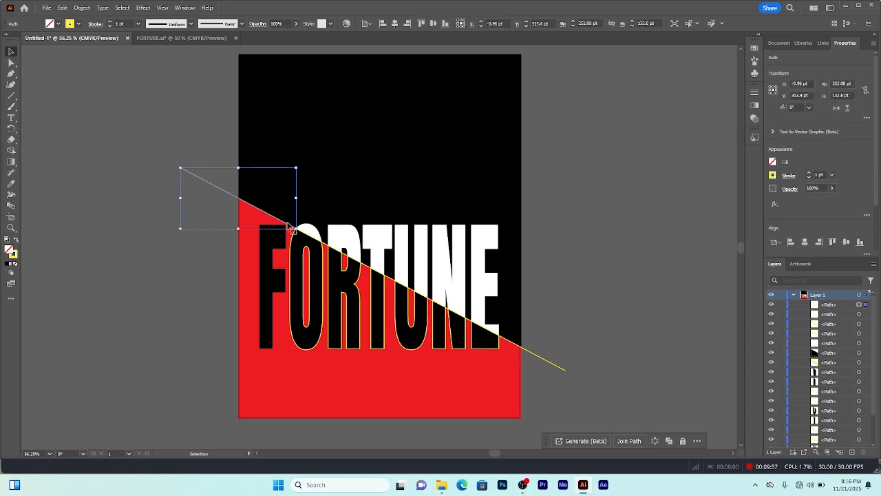
{"action": "key", "text": "Delete"}
{"action": "left_click", "coordinate": [551, 363]}
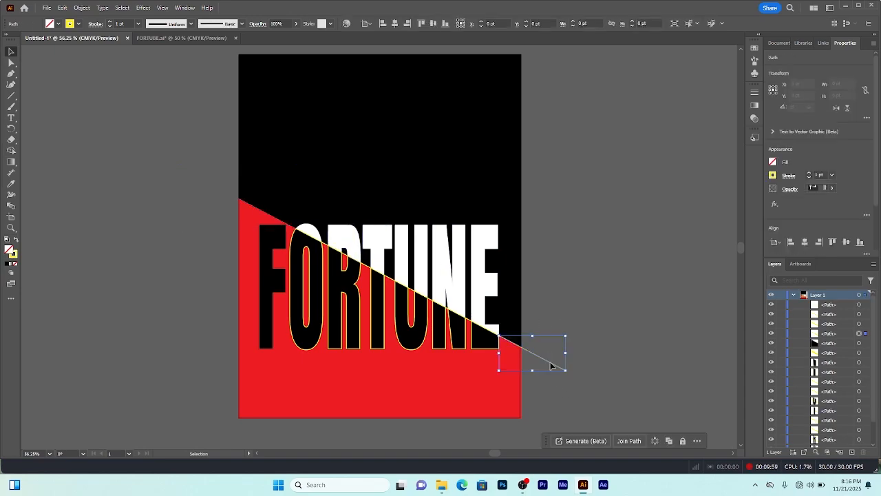
{"action": "key", "text": "Delete"}
{"action": "left_click", "coordinate": [466, 320]}
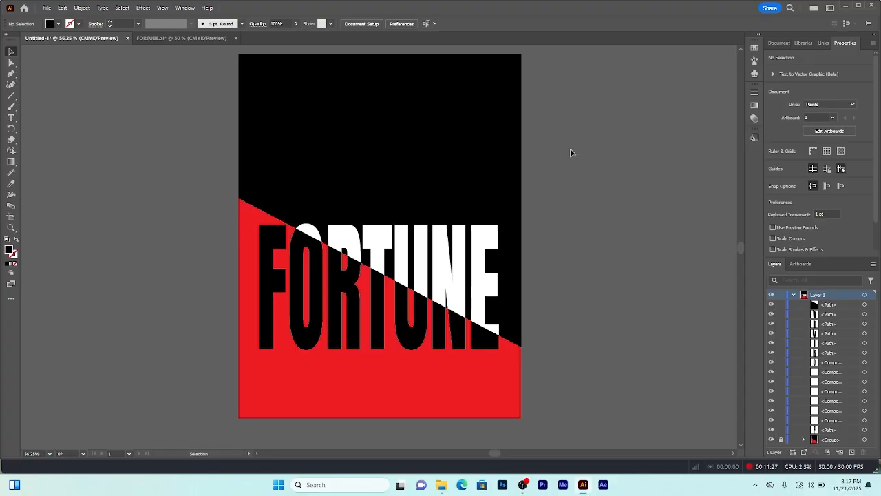
Step: Group all the black letter parts below the diagonal, from the E back to the F
{"action": "left_click", "coordinate": [487, 343]}
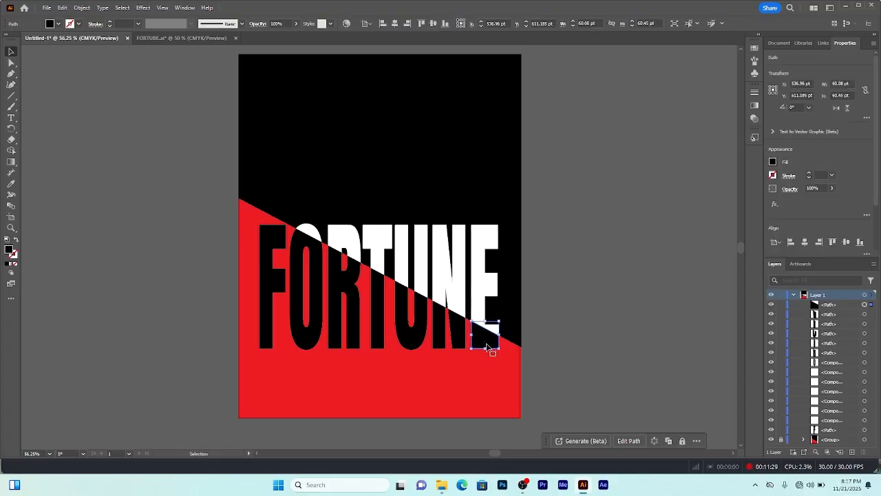
{"action": "left_click", "coordinate": [458, 340], "text": "shift"}
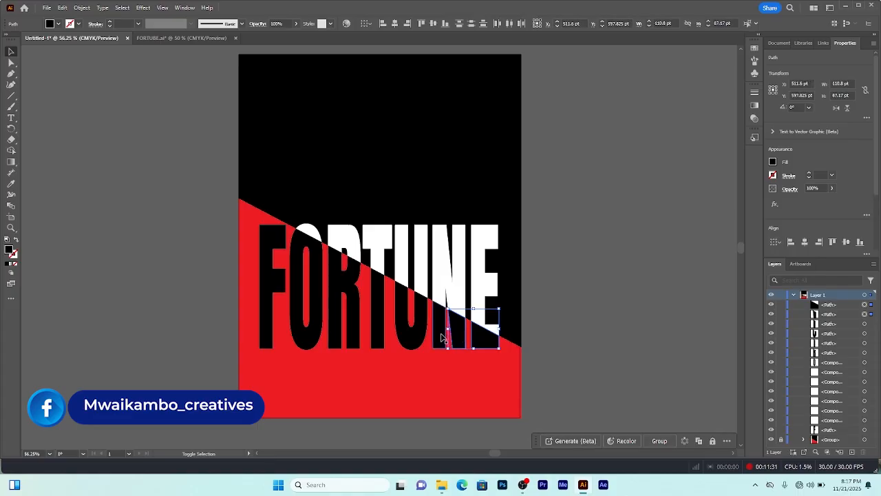
{"action": "left_click", "coordinate": [440, 337], "text": "shift"}
{"action": "left_click", "coordinate": [406, 332], "text": "shift"}
{"action": "left_click", "coordinate": [378, 320], "text": "shift"}
{"action": "left_click", "coordinate": [348, 322], "text": "shift"}
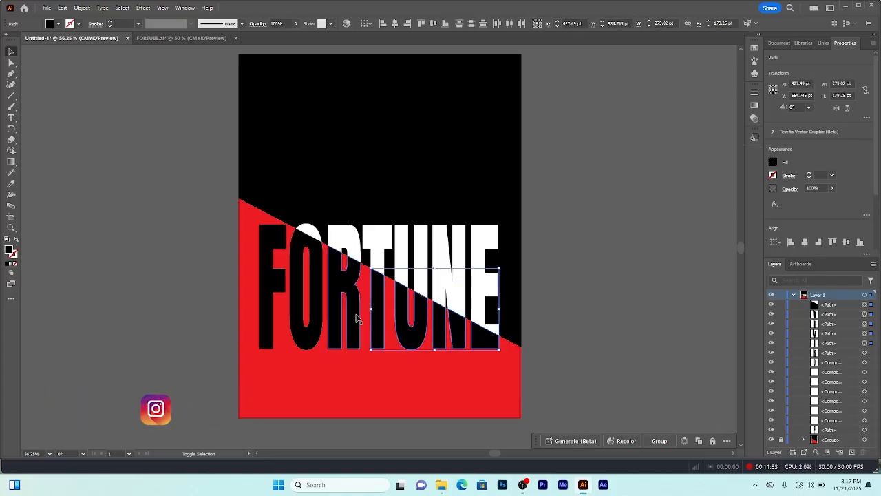
{"action": "left_click", "coordinate": [316, 318], "text": "shift"}
{"action": "left_click", "coordinate": [268, 315], "text": "shift"}
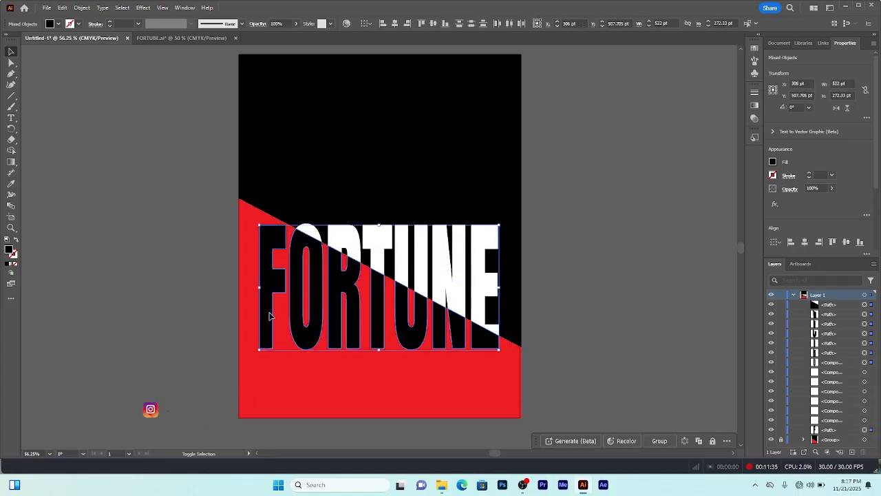
{"action": "left_click", "coordinate": [660, 442]}
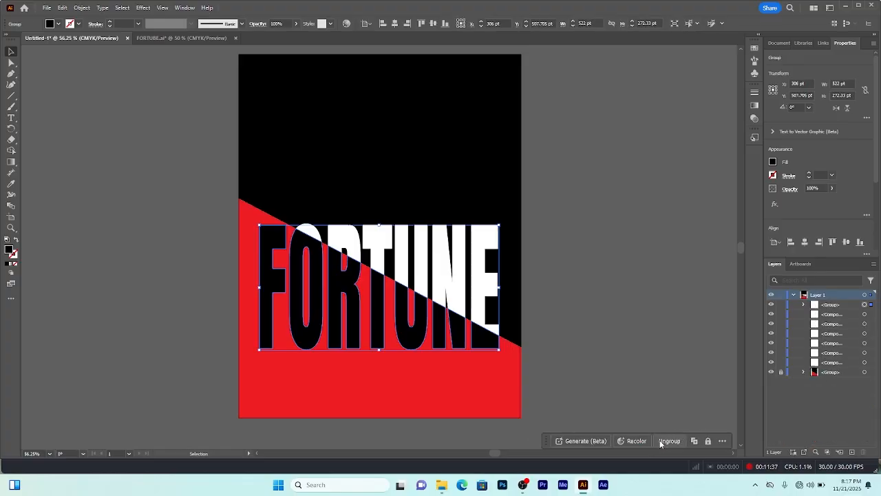
Step: Group all the white letter parts above the diagonal, from the E back to the O
{"action": "left_click", "coordinate": [541, 226]}
{"action": "left_click", "coordinate": [495, 230]}
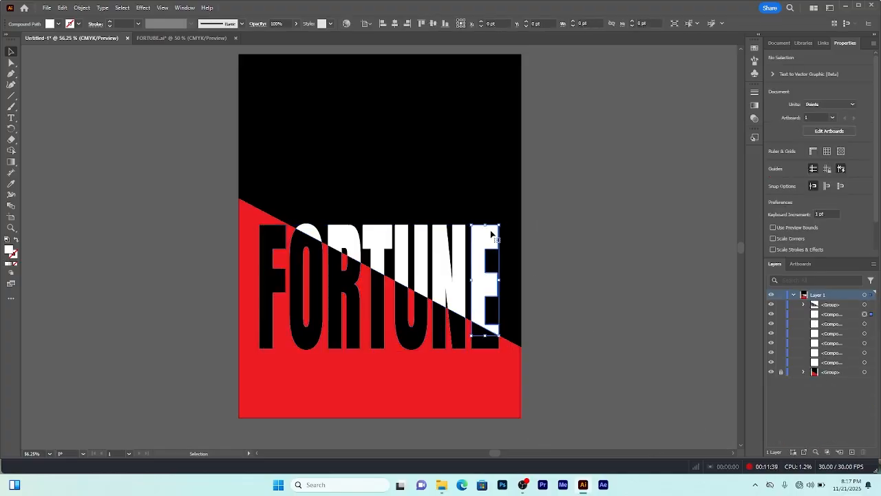
{"action": "left_click", "coordinate": [457, 238], "text": "shift"}
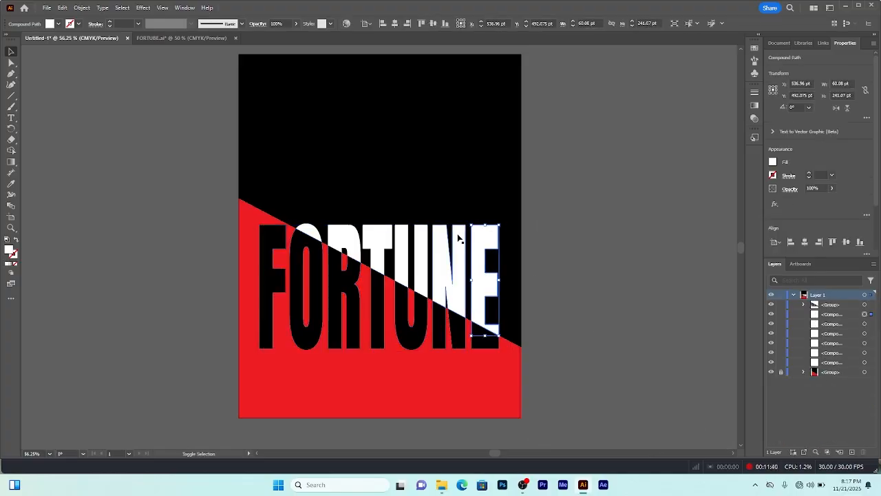
{"action": "left_click", "coordinate": [412, 246], "text": "shift"}
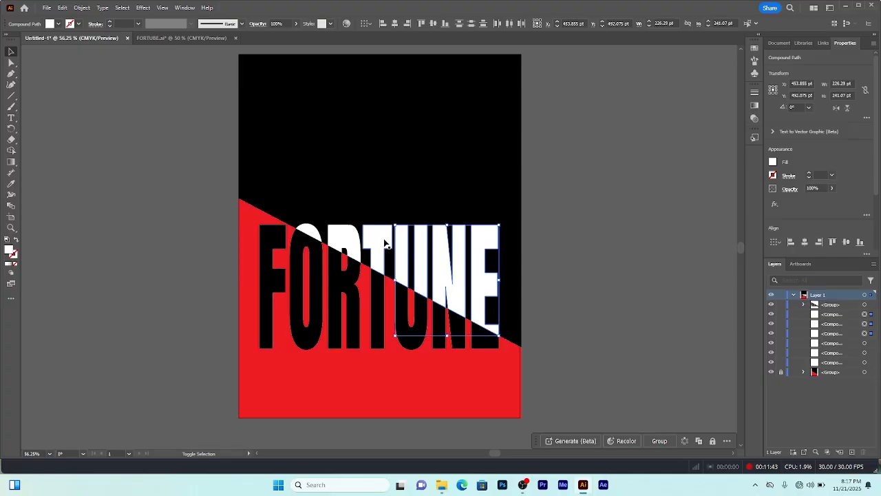
{"action": "left_click", "coordinate": [384, 241], "text": "shift"}
{"action": "left_click", "coordinate": [352, 242], "text": "shift"}
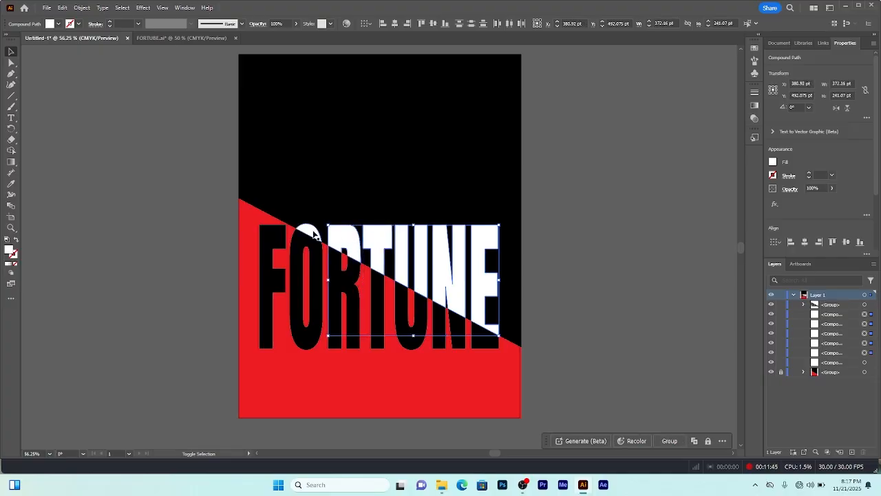
{"action": "left_click", "coordinate": [317, 235], "text": "shift"}
{"action": "left_click", "coordinate": [672, 441]}
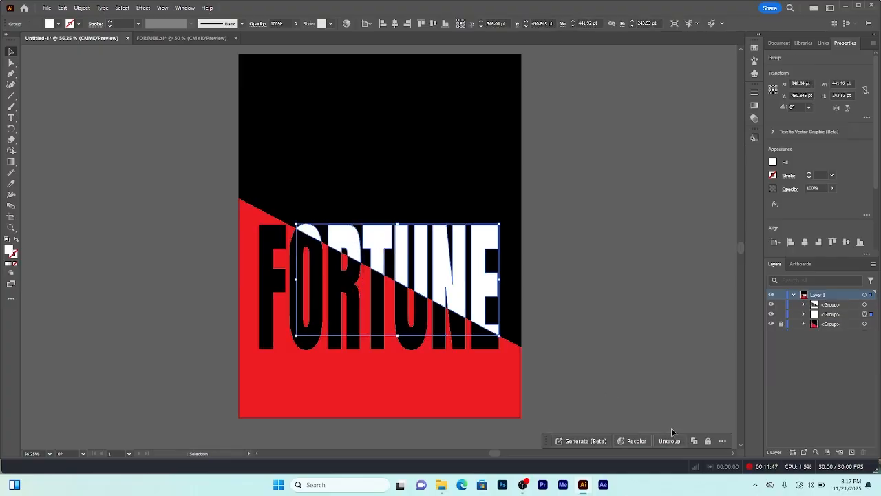
{"action": "left_click", "coordinate": [632, 311]}
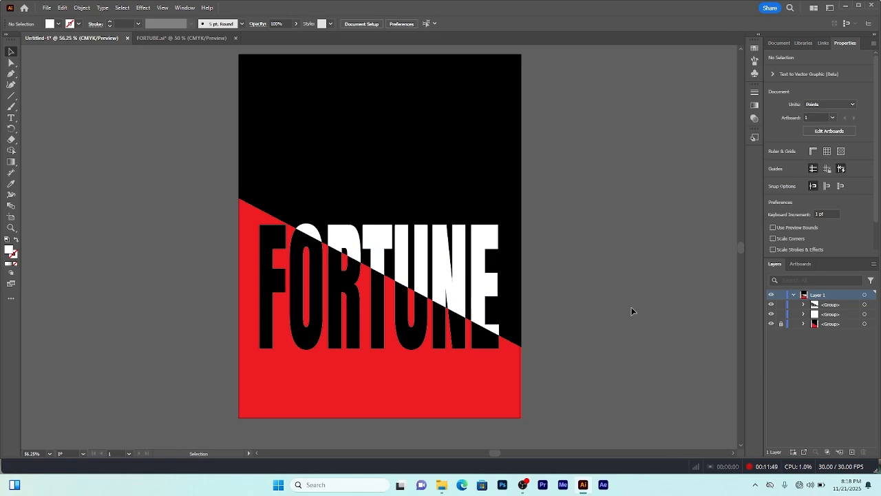
Step: Check the white and black lettering groups by hiding and showing each in turn
{"action": "left_click", "coordinate": [772, 314]}
{"action": "left_click", "coordinate": [771, 314]}
{"action": "left_click", "coordinate": [772, 305]}
{"action": "left_click", "coordinate": [772, 304]}
Step: Place the linked image MREMBO PNG 3.png beside the poster
{"action": "scroll", "coordinate": [604, 267], "scroll_direction": "up", "scroll_amount": 1}
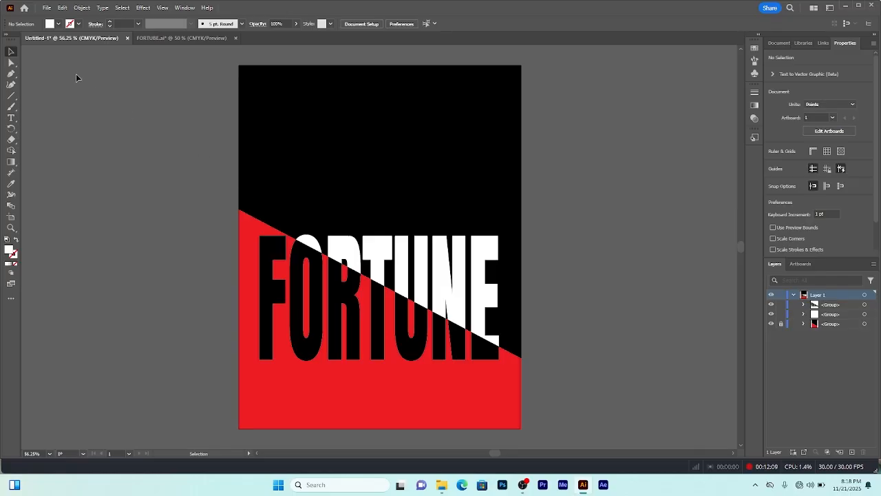
{"action": "left_click", "coordinate": [47, 7]}
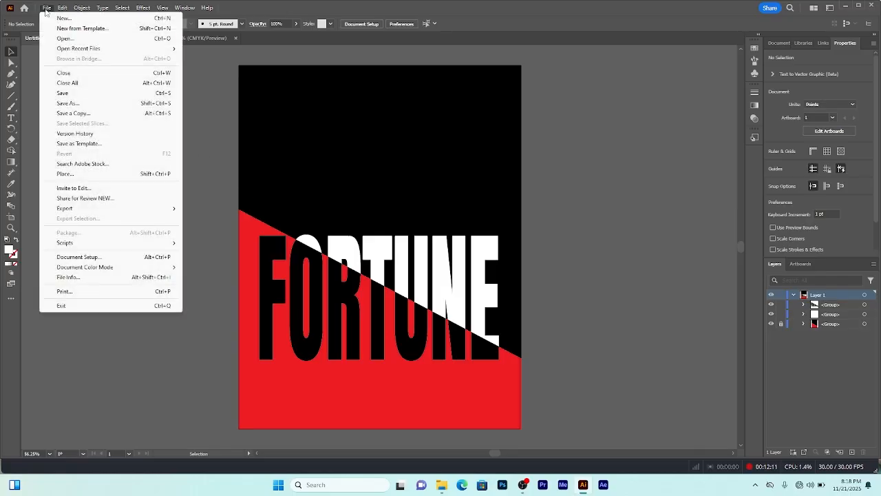
{"action": "left_click", "coordinate": [80, 176]}
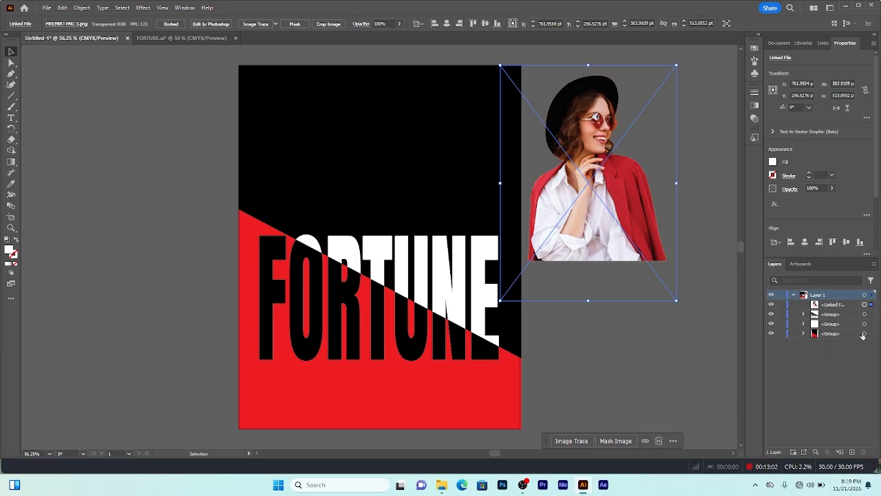
Step: Ungroup the red and black background shapes and duplicate the black shape in place
{"action": "left_click", "coordinate": [864, 334]}
{"action": "left_click", "coordinate": [657, 441]}
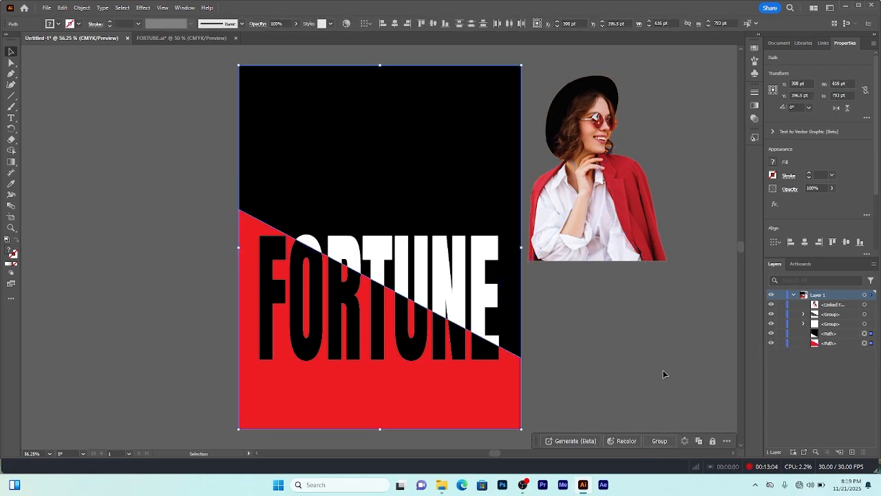
{"action": "left_click", "coordinate": [664, 374]}
{"action": "left_click", "coordinate": [316, 162]}
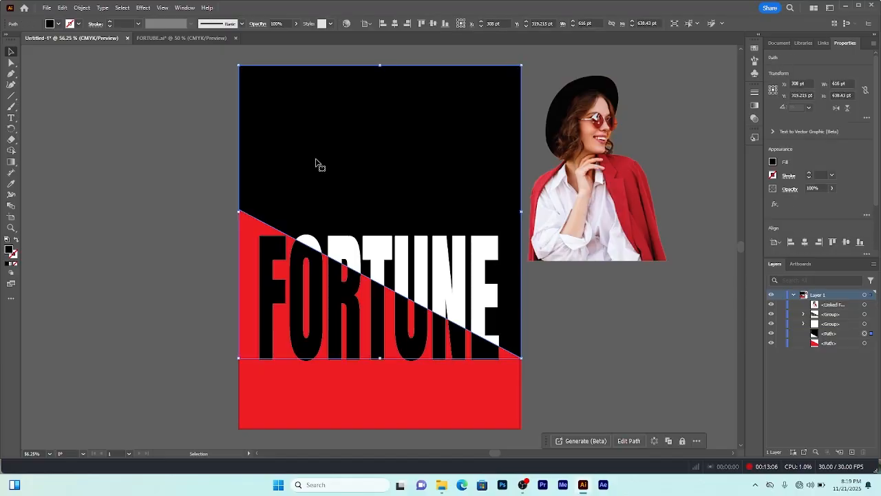
{"action": "left_click", "coordinate": [669, 441]}
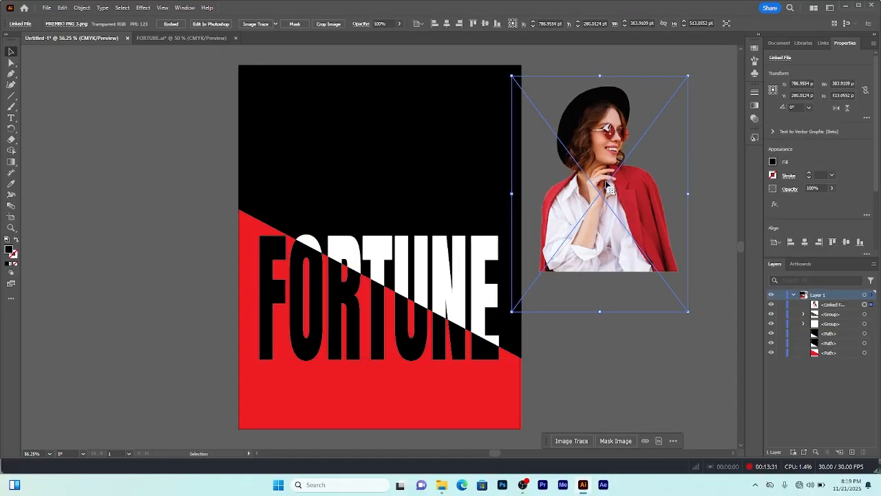
Step: Move the woman's photo slightly away from the poster and place it directly beneath the duplicated black shape in the stacking order
{"action": "left_click_drag", "start_coordinate": [609, 180], "coordinate": [600, 180]}
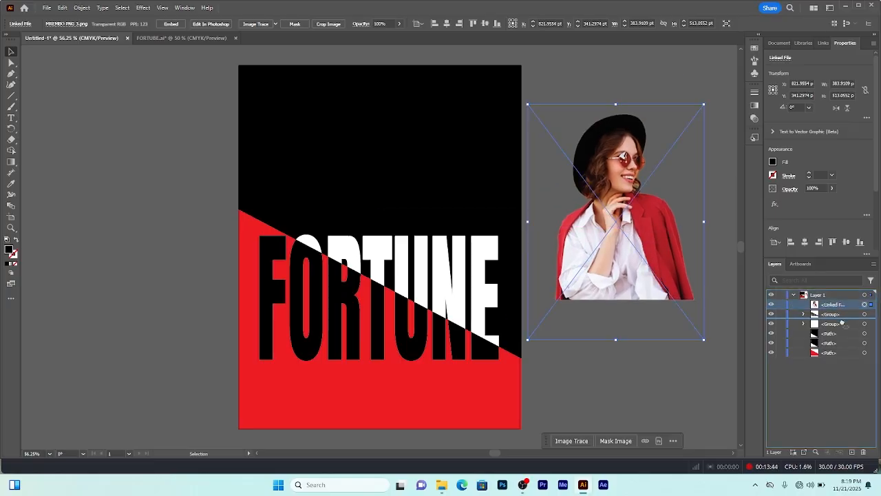
{"action": "left_click_drag", "start_coordinate": [841, 323], "coordinate": [846, 342]}
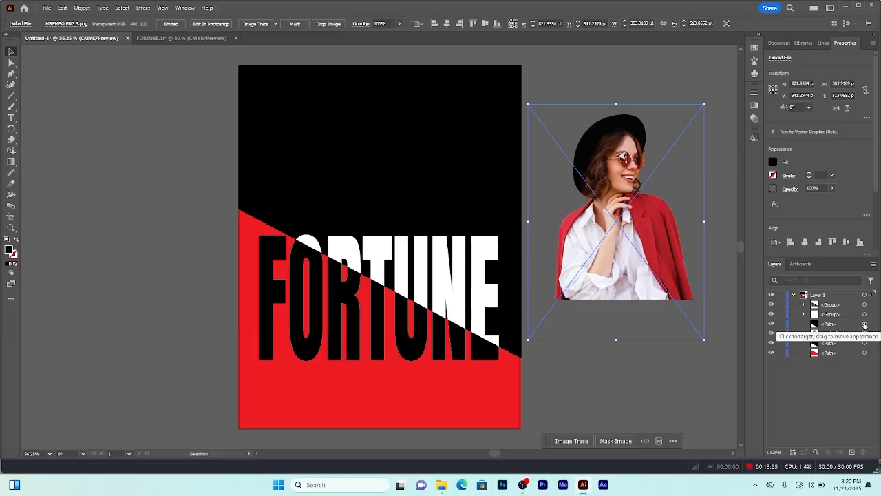
{"action": "left_click", "coordinate": [865, 324], "text": "shift"}
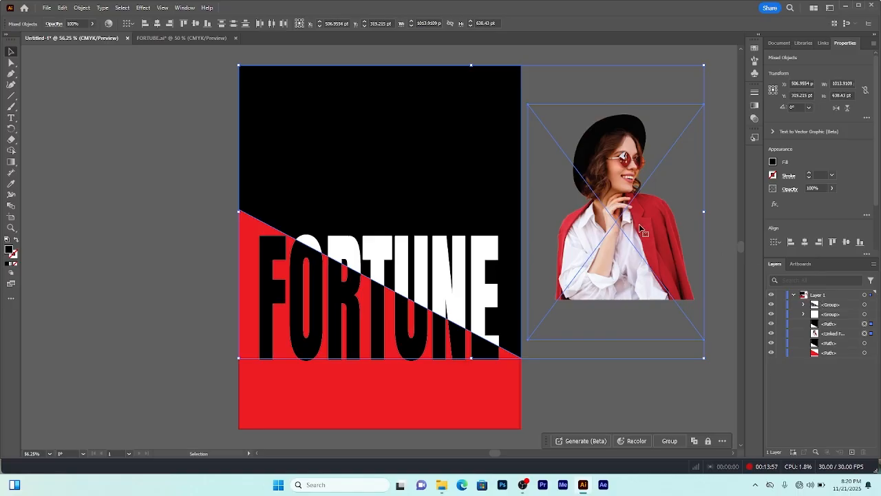
{"action": "left_click", "coordinate": [721, 269]}
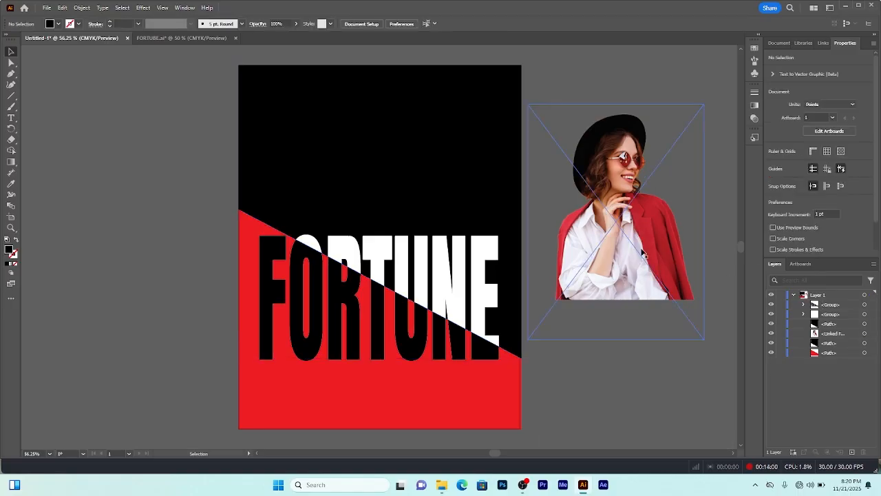
Step: Move the woman's photo onto the upper part of the poster and centre it horizontally on the artboard
{"action": "left_click", "coordinate": [637, 252]}
{"action": "left_click_drag", "start_coordinate": [638, 252], "coordinate": [367, 219]}
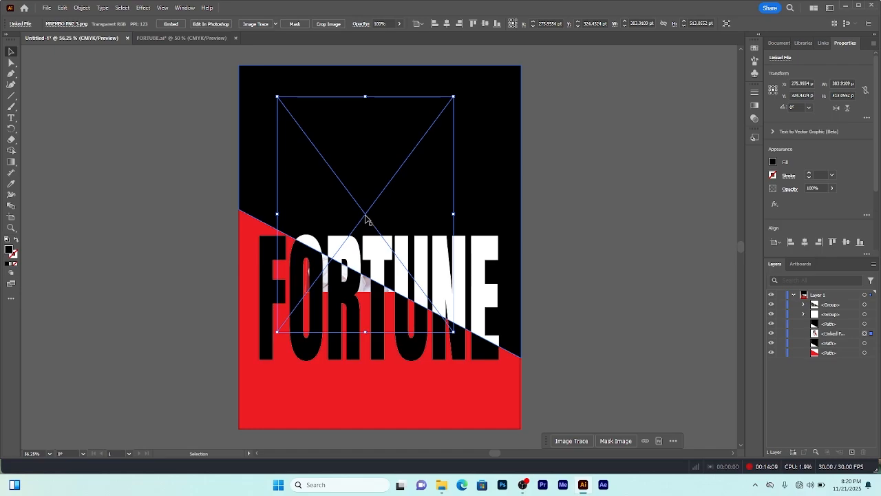
{"action": "left_click", "coordinate": [371, 219]}
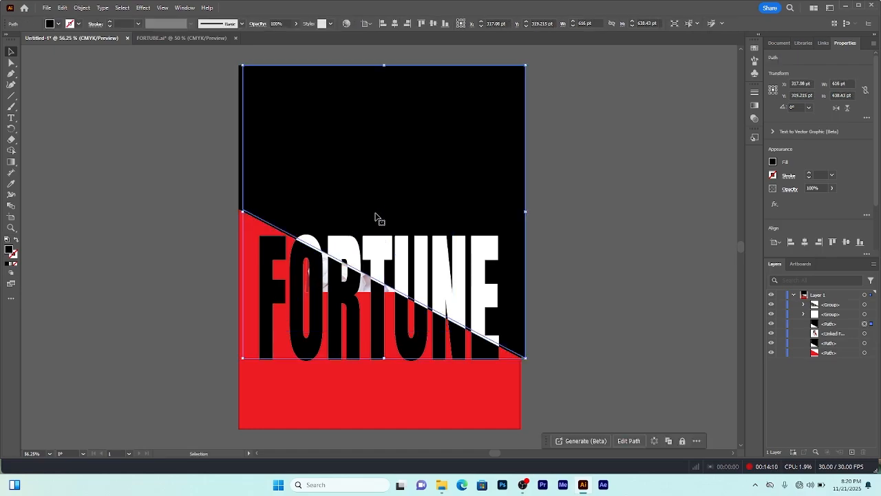
{"action": "left_click", "coordinate": [380, 213], "text": "ctrl"}
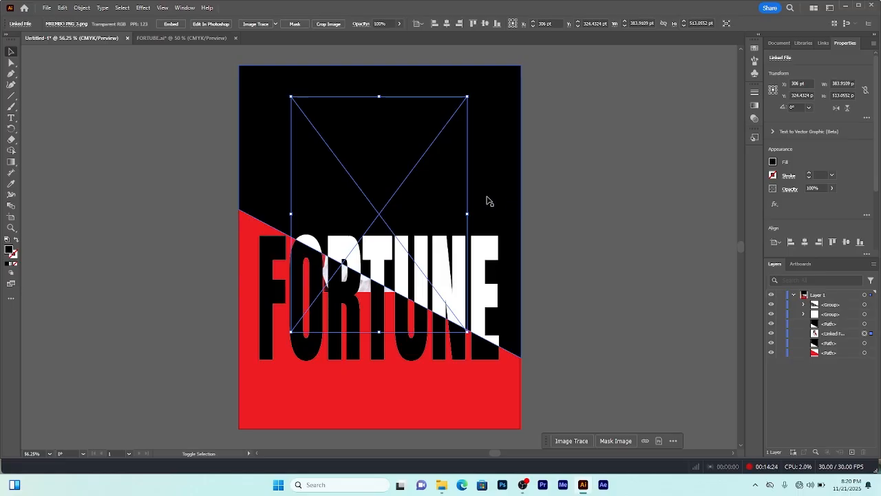
Step: Make a clipping mask from the woman's photo and the duplicated black shape above it
{"action": "left_click", "coordinate": [865, 324], "text": "shift"}
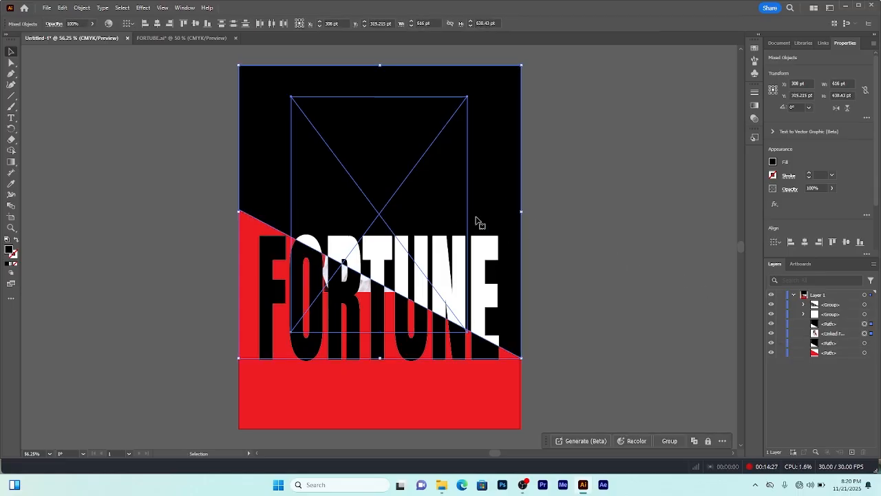
{"action": "right_click", "coordinate": [443, 203]}
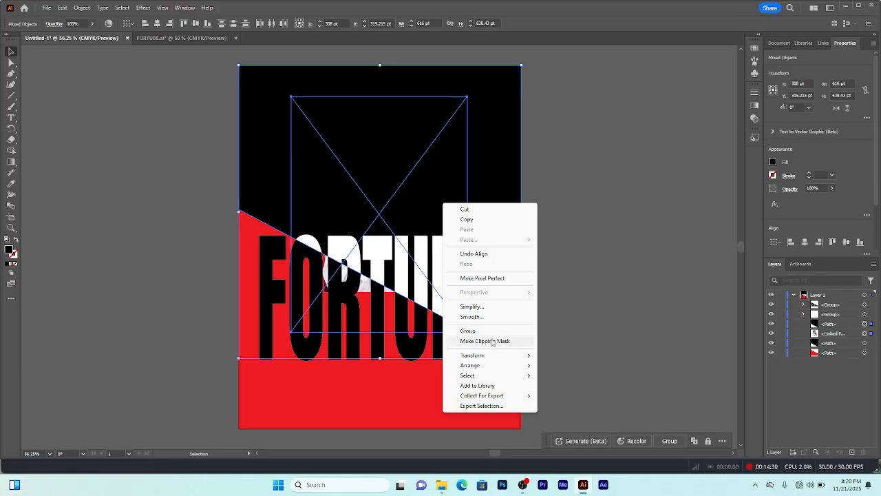
{"action": "left_click", "coordinate": [484, 341]}
{"action": "left_click", "coordinate": [575, 228]}
Step: Draw a circle about 193 pt in diameter over the woman's head and fill it with red
{"action": "left_click", "coordinate": [13, 98]}
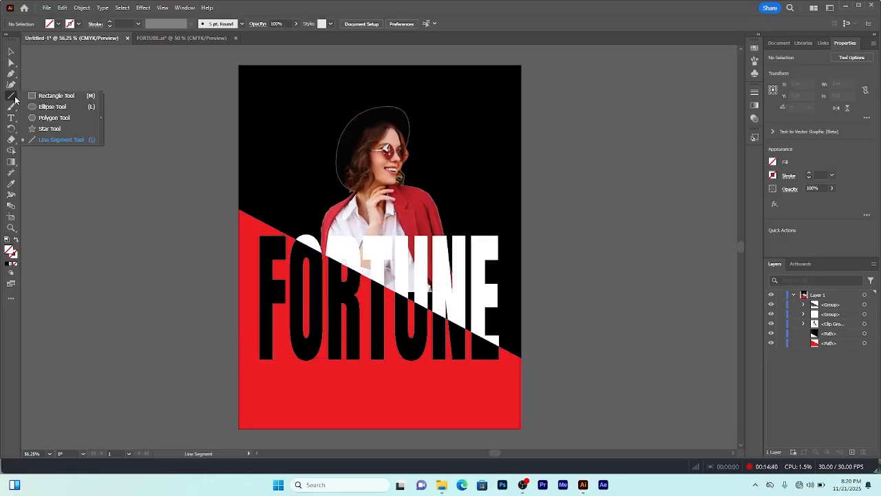
{"action": "left_click", "coordinate": [51, 106]}
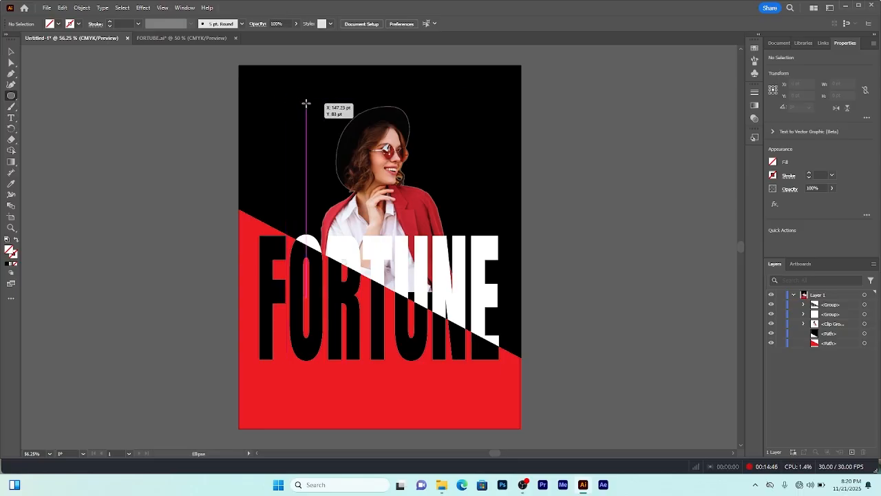
{"action": "left_click_drag", "start_coordinate": [306, 103], "coordinate": [395, 191]}
{"action": "left_click", "coordinate": [57, 24]}
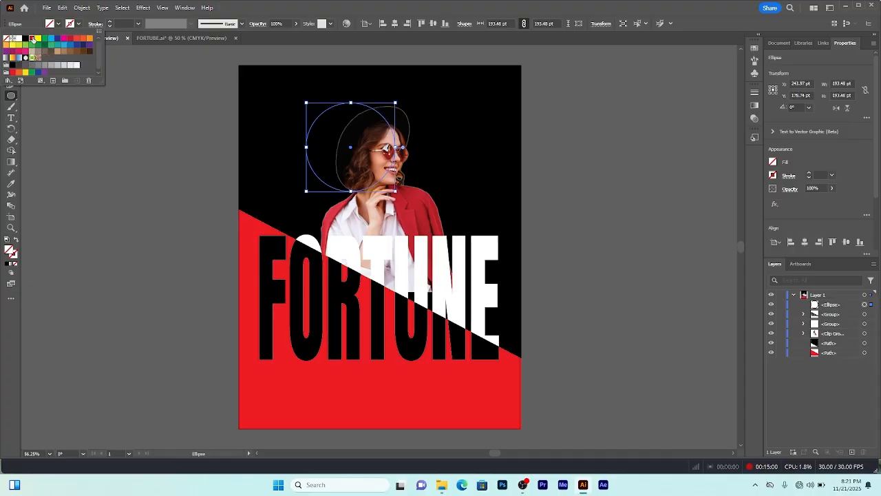
{"action": "left_click", "coordinate": [32, 40]}
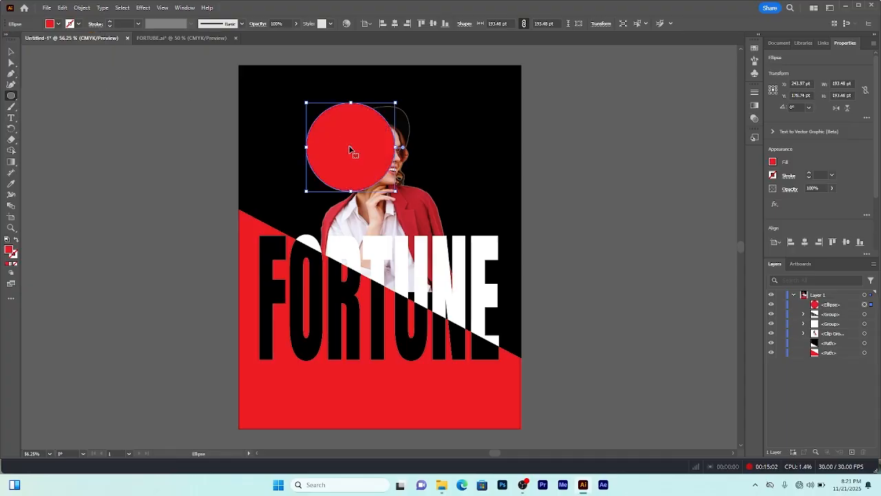
Step: Shift the red circle over the woman's head and place it behind the clipped photo in the stacking order
{"action": "left_click_drag", "start_coordinate": [351, 147], "coordinate": [372, 150]}
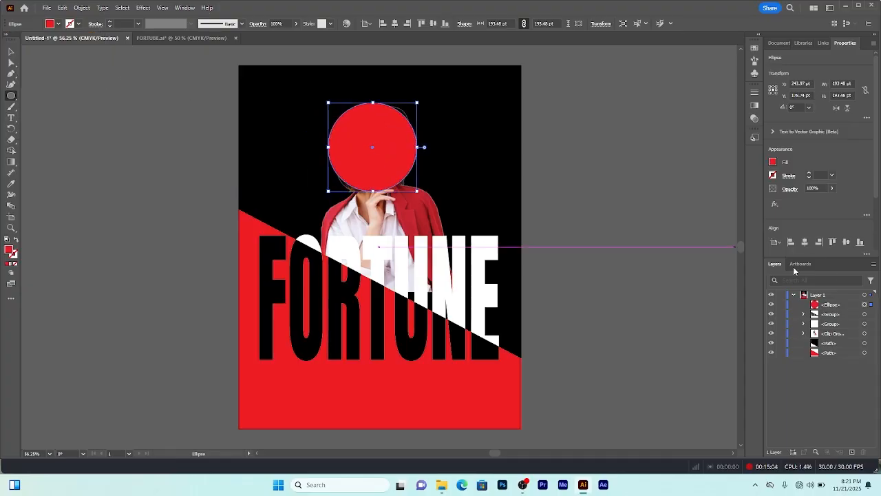
{"action": "left_click", "coordinate": [845, 306]}
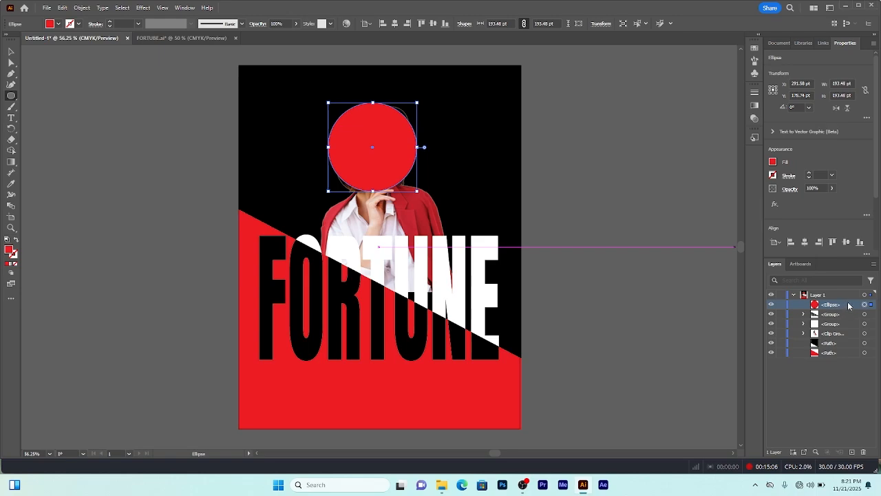
{"action": "left_click_drag", "start_coordinate": [848, 305], "coordinate": [857, 337]}
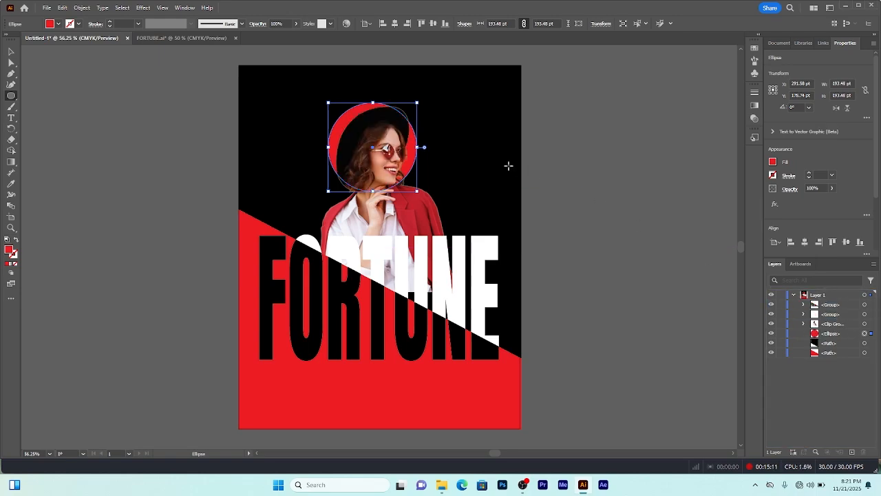
Step: Enlarge the red circle from its centre to about 240 pt and centre it horizontally on the artboard
{"action": "left_click_drag", "start_coordinate": [417, 190], "coordinate": [428, 202]}
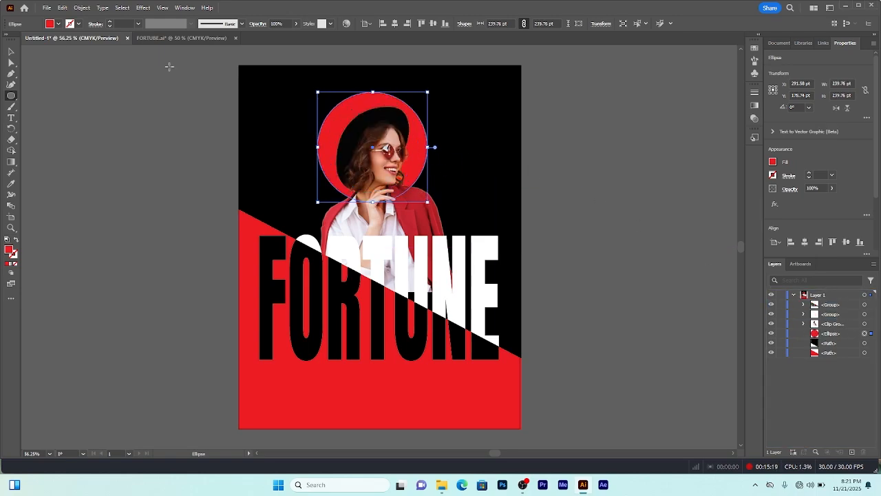
{"action": "left_click", "coordinate": [11, 51]}
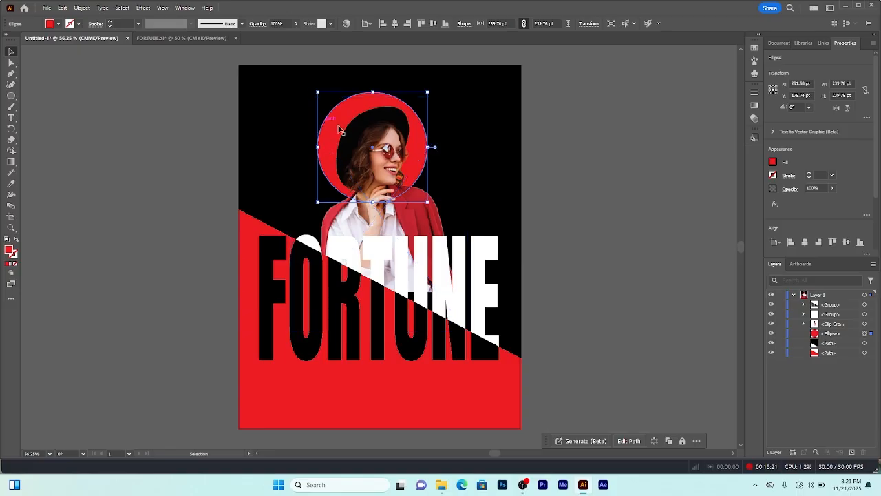
{"action": "left_click", "coordinate": [395, 24]}
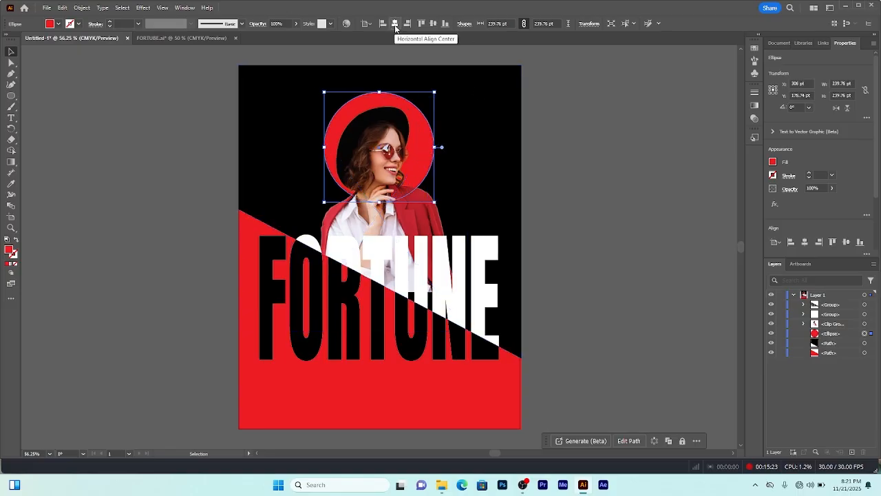
{"action": "left_click", "coordinate": [597, 163]}
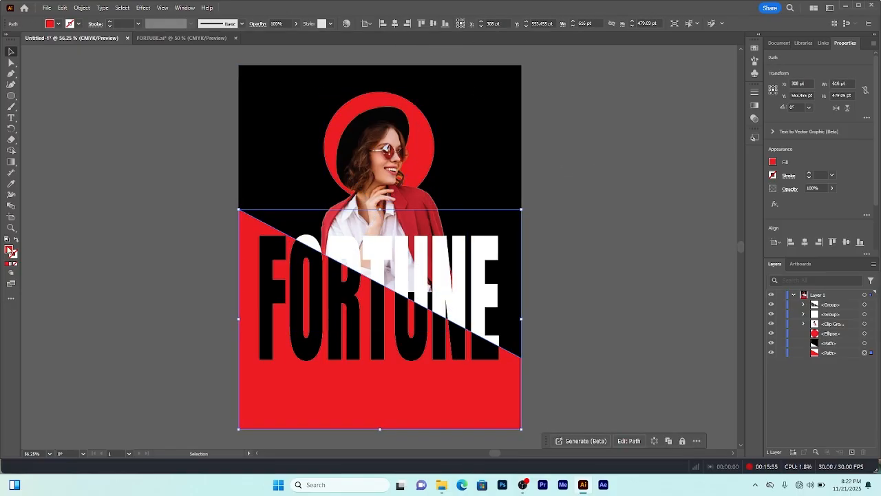
Step: Change the fill of the lower red background shape to the darker red #BF101C
{"action": "double_click", "coordinate": [9, 251]}
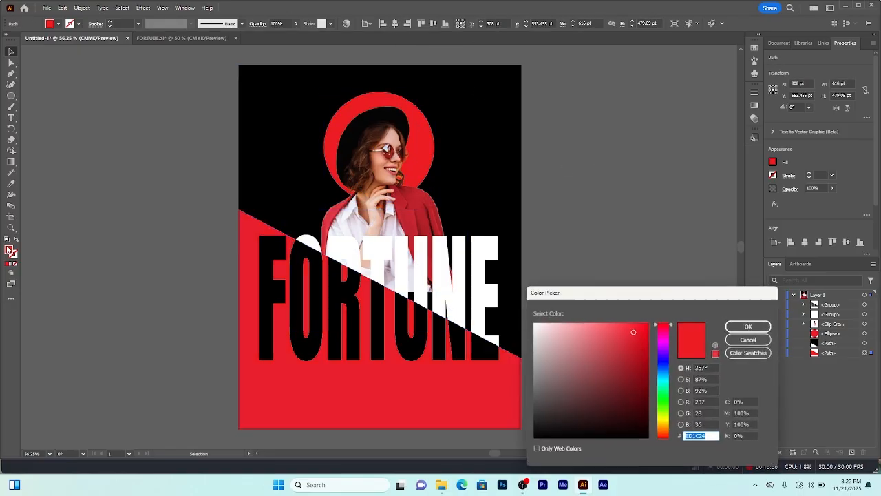
{"action": "left_click_drag", "start_coordinate": [634, 334], "coordinate": [640, 352]}
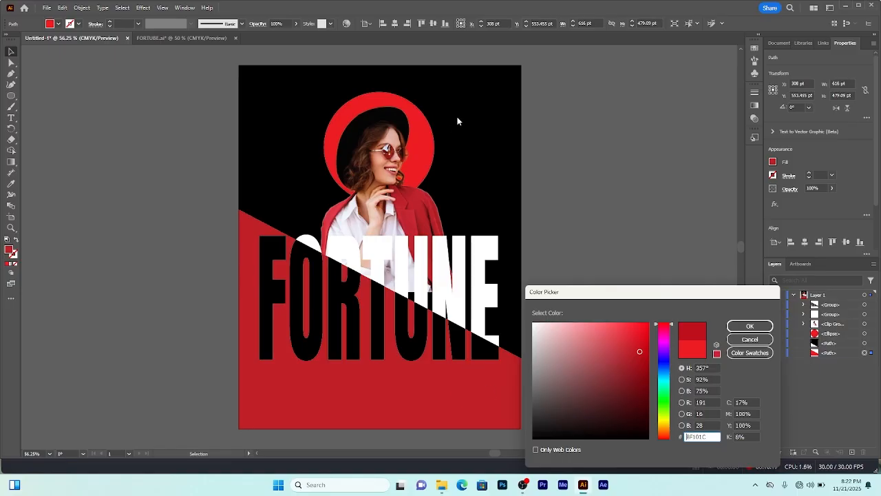
{"action": "left_click", "coordinate": [750, 326]}
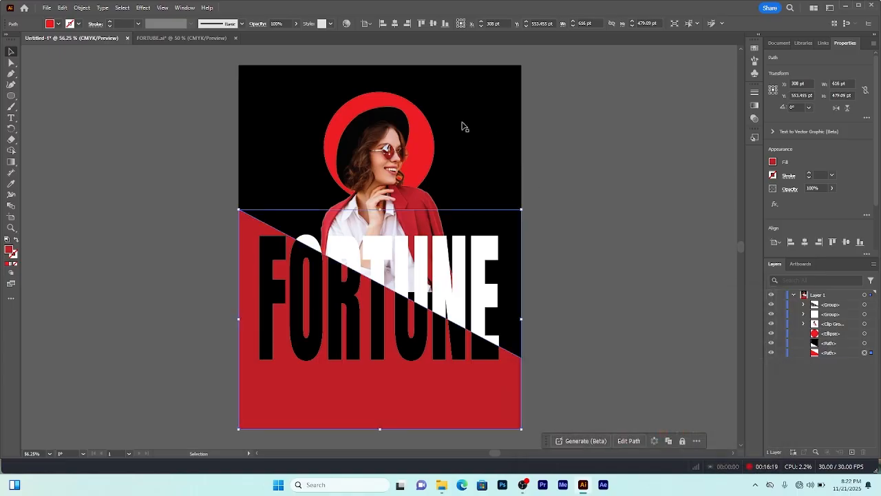
Step: Add an area text box of placeholder text about 519 by 101 pt below the FORTUNE lettering
{"action": "scroll", "coordinate": [462, 129], "scroll_direction": "down", "scroll_amount": 1}
{"action": "left_click", "coordinate": [11, 122]}
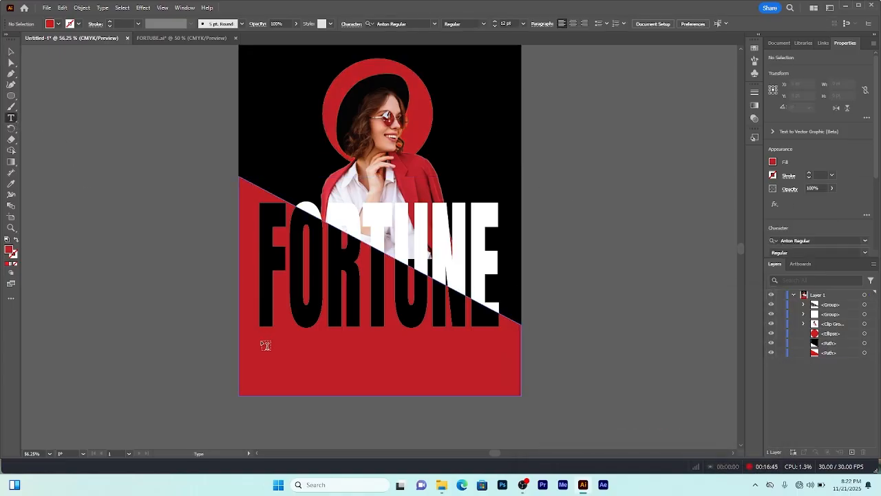
{"action": "left_click_drag", "start_coordinate": [264, 339], "coordinate": [503, 386]}
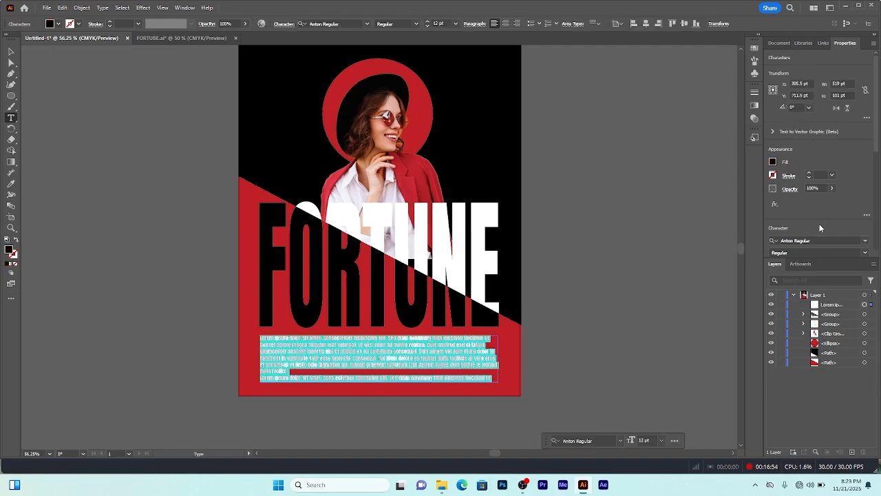
Step: Set the placeholder paragraph's font to Montserrat and justify it with the last line centred
{"action": "left_click", "coordinate": [865, 242]}
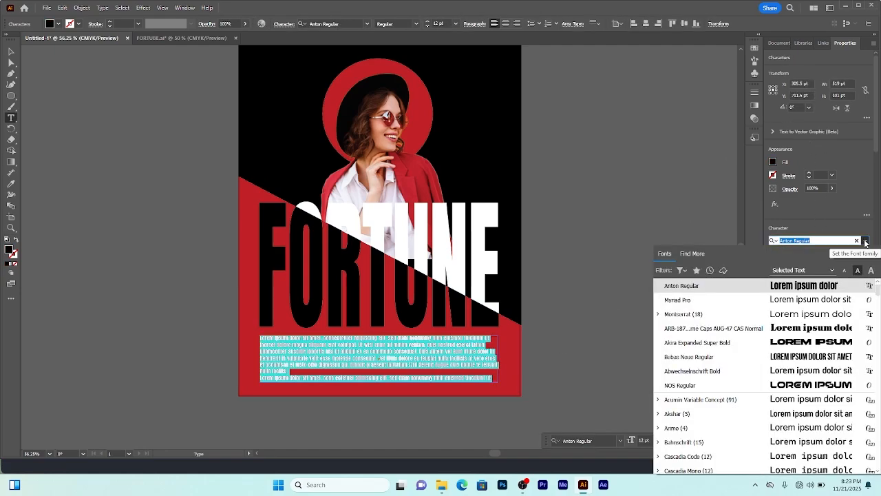
{"action": "left_click", "coordinate": [769, 318]}
{"action": "scroll", "coordinate": [832, 167], "scroll_direction": "down", "scroll_amount": 4}
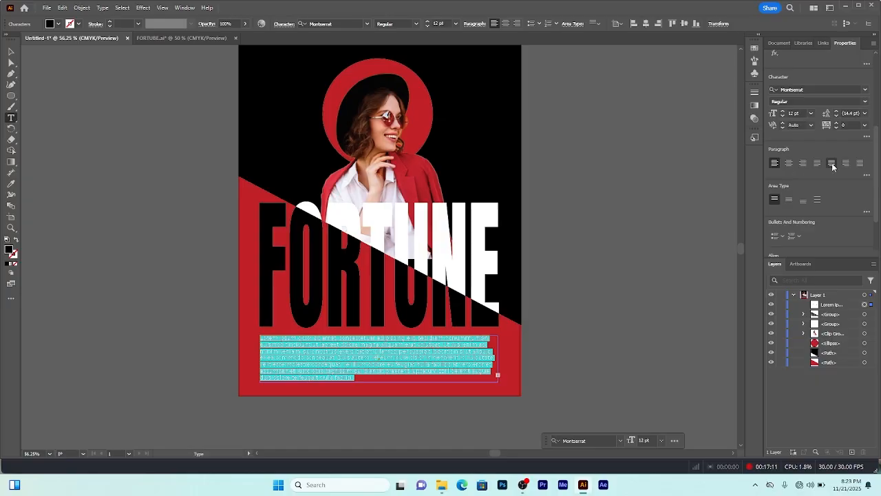
{"action": "left_click", "coordinate": [833, 164]}
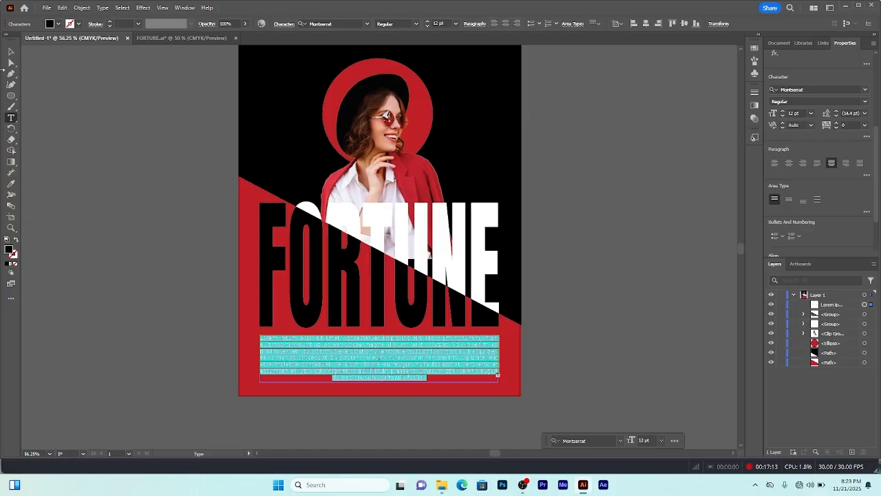
Step: Fill the placeholder paragraph with white and deselect it
{"action": "key", "text": "Escape"}
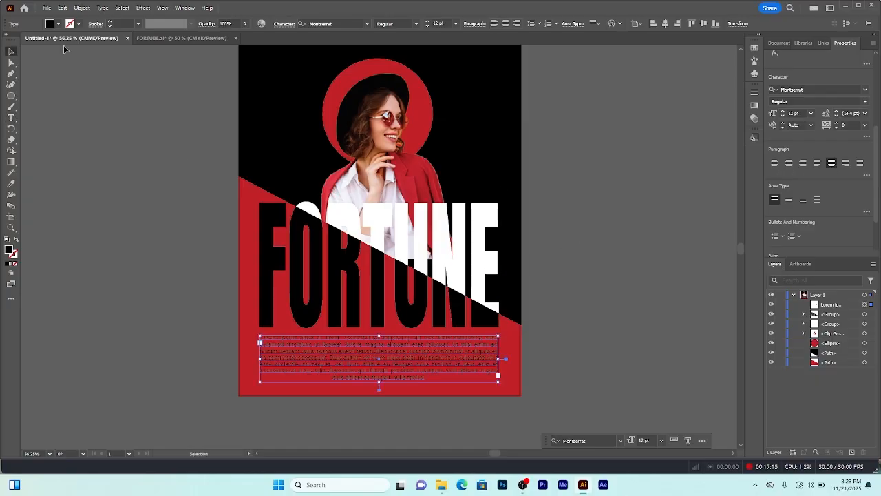
{"action": "left_click", "coordinate": [50, 24]}
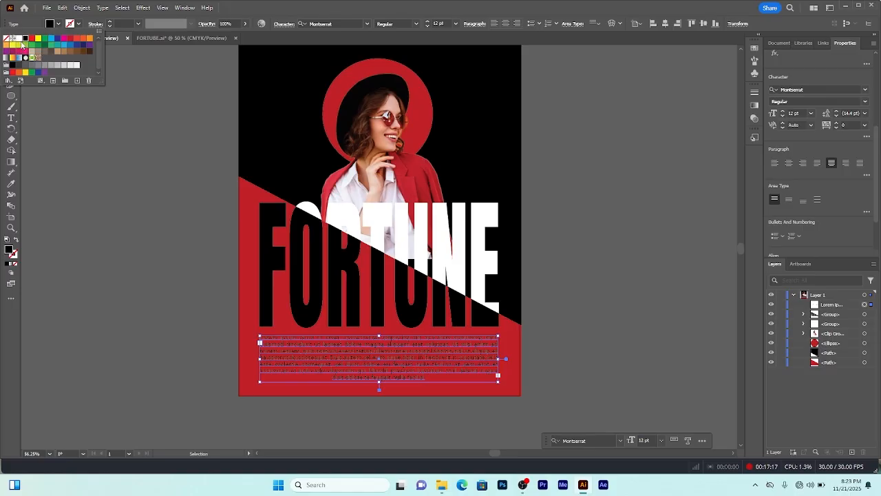
{"action": "left_click", "coordinate": [21, 43]}
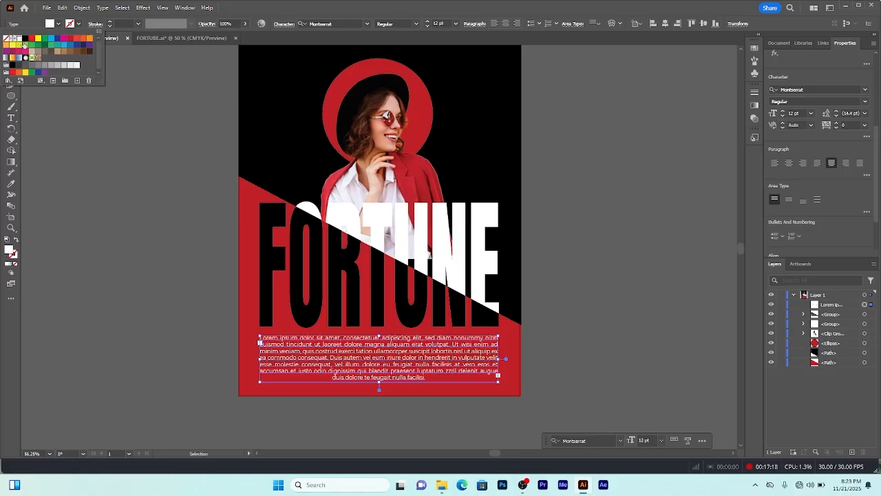
{"action": "left_click", "coordinate": [580, 293]}
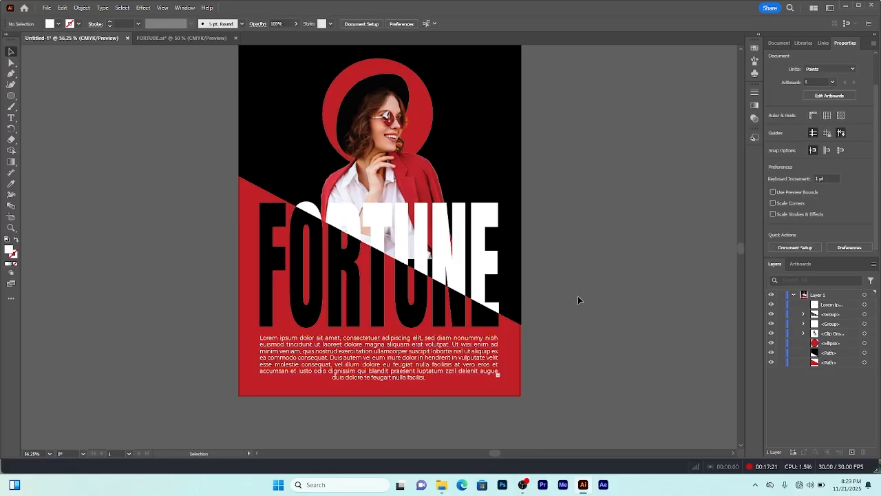
Step: Draw a white rectangle about 90 by 72 pt on the empty canvas beside the poster's upper part
{"action": "scroll", "coordinate": [578, 296], "scroll_direction": "up", "scroll_amount": 2}
{"action": "left_click_drag", "start_coordinate": [11, 96], "coordinate": [33, 97]}
{"action": "left_click_drag", "start_coordinate": [579, 137], "coordinate": [588, 145]}
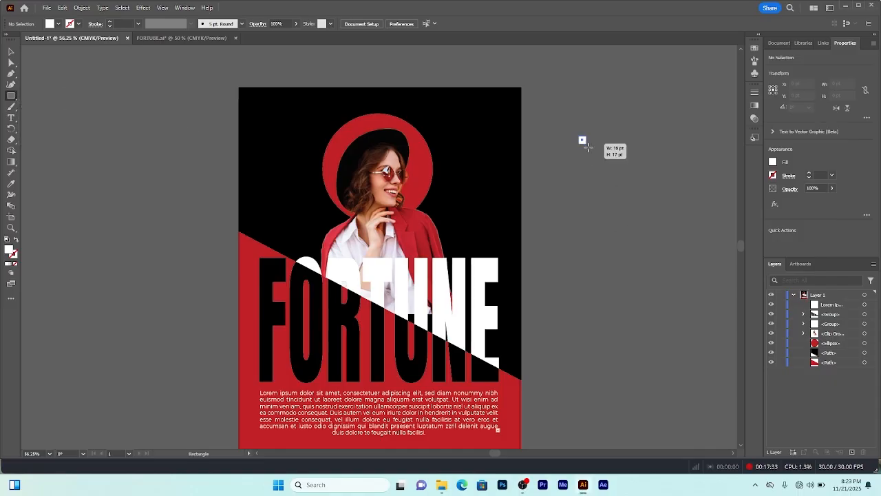
Step: Pucker the white rectangle into a four-pointed star with Pucker & Bloat and scale its base shape down to about 72 by 57 pt
{"action": "left_click", "coordinate": [143, 8]}
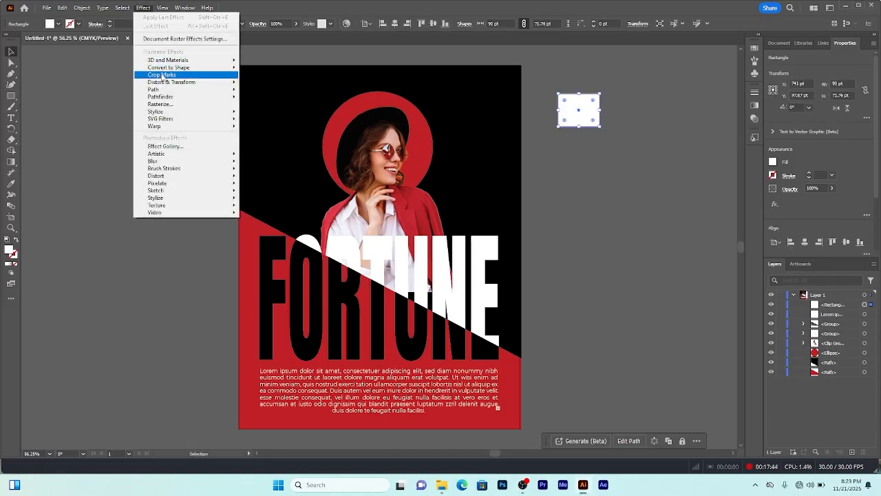
{"action": "mouse_move", "coordinate": [173, 84]}
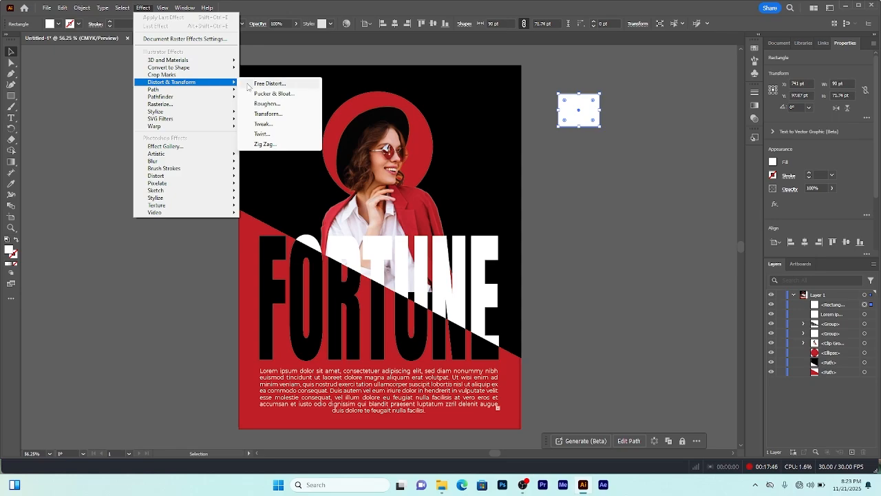
{"action": "left_click", "coordinate": [274, 96]}
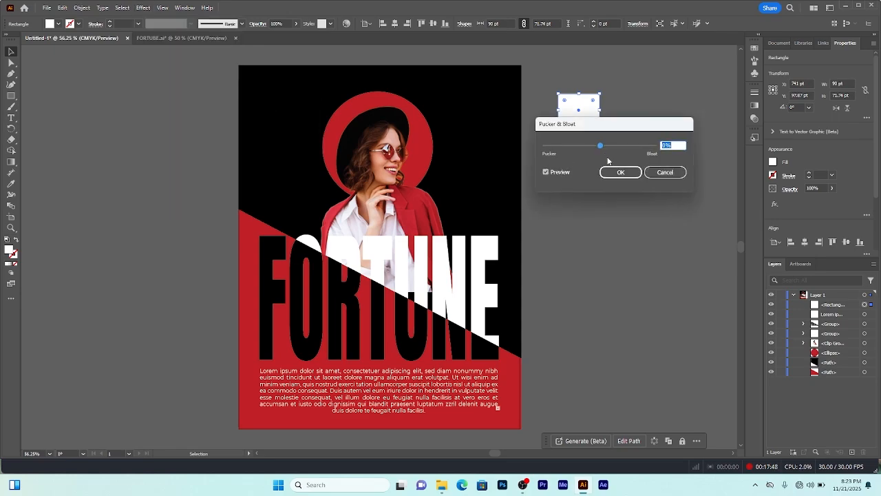
{"action": "left_click_drag", "start_coordinate": [601, 149], "coordinate": [579, 147]}
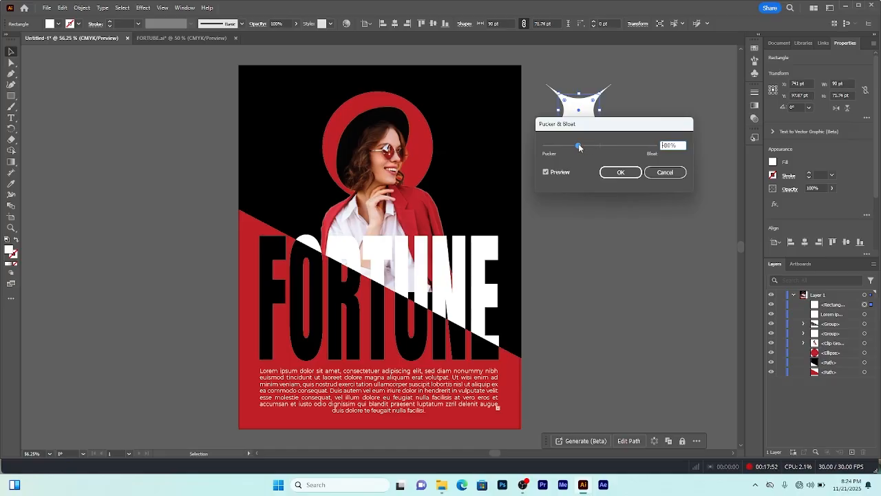
{"action": "left_click", "coordinate": [620, 172]}
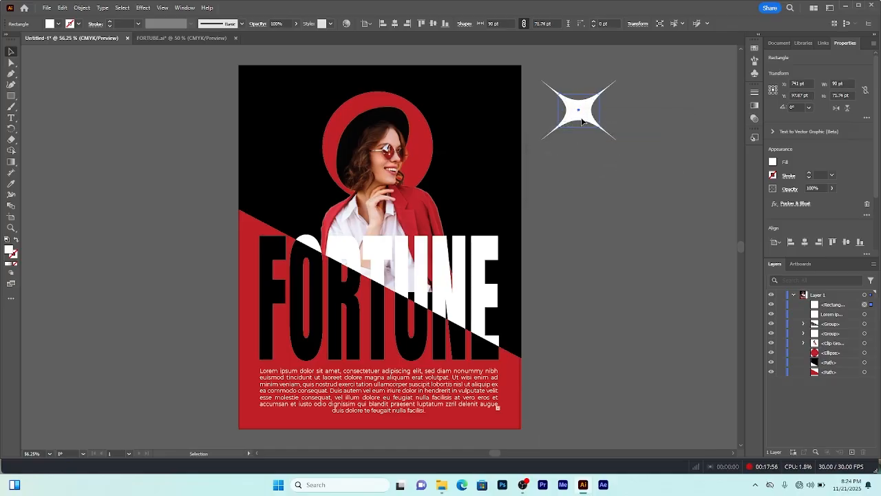
{"action": "left_click_drag", "start_coordinate": [582, 119], "coordinate": [581, 123]}
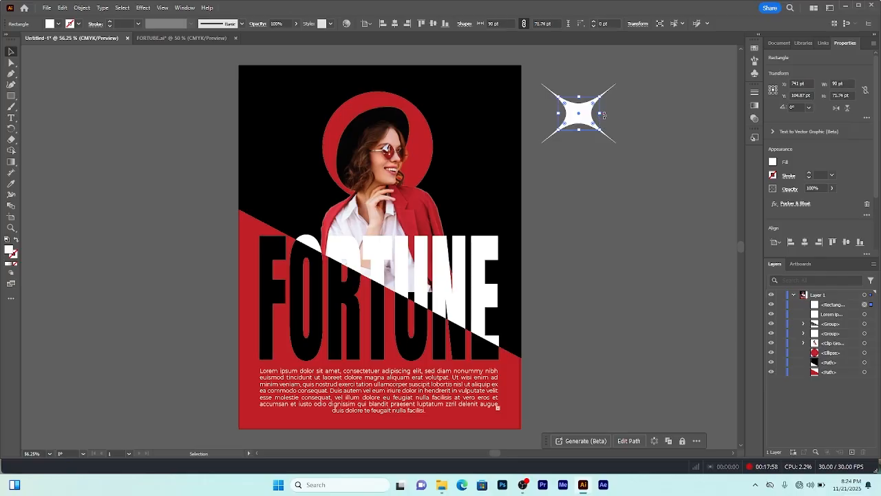
{"action": "left_click_drag", "start_coordinate": [601, 112], "coordinate": [595, 112]}
Step: Roughen the star with 3% relative size, 45/in detail and corner points, and place it in the poster's upper-right corner
{"action": "left_click", "coordinate": [143, 7]}
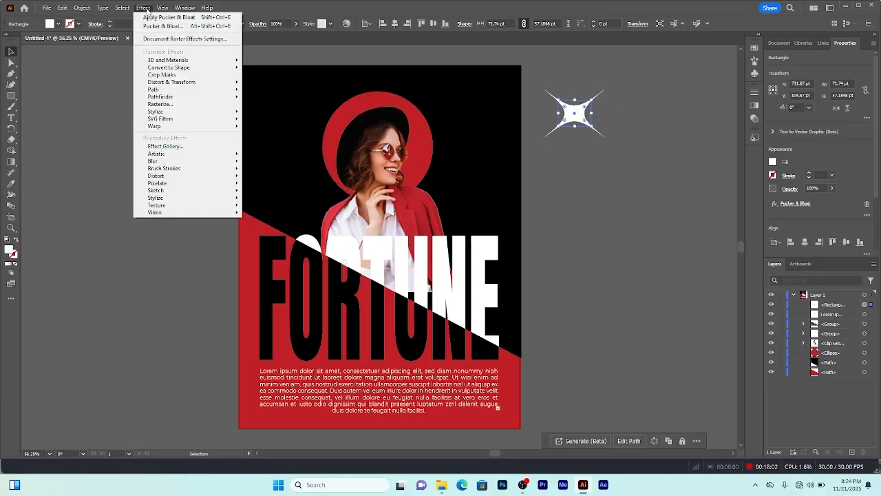
{"action": "mouse_move", "coordinate": [176, 84]}
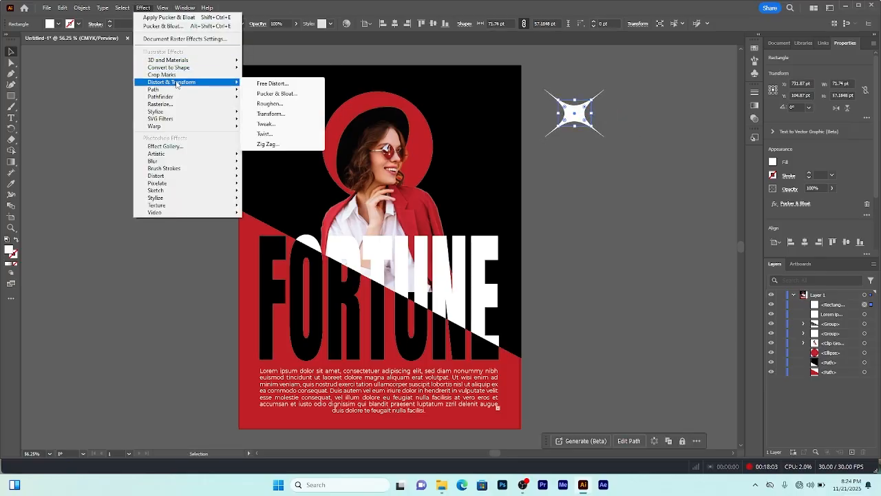
{"action": "left_click", "coordinate": [270, 103]}
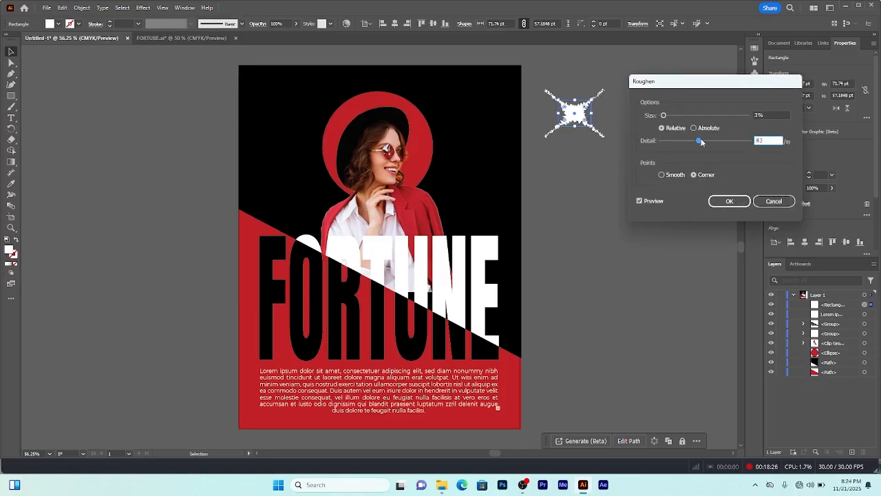
{"action": "left_click_drag", "start_coordinate": [700, 147], "coordinate": [701, 143]}
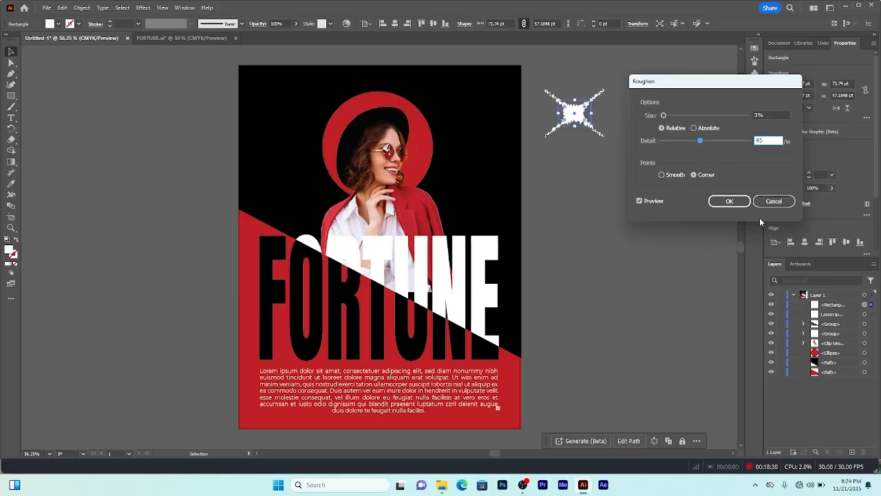
{"action": "left_click", "coordinate": [729, 201]}
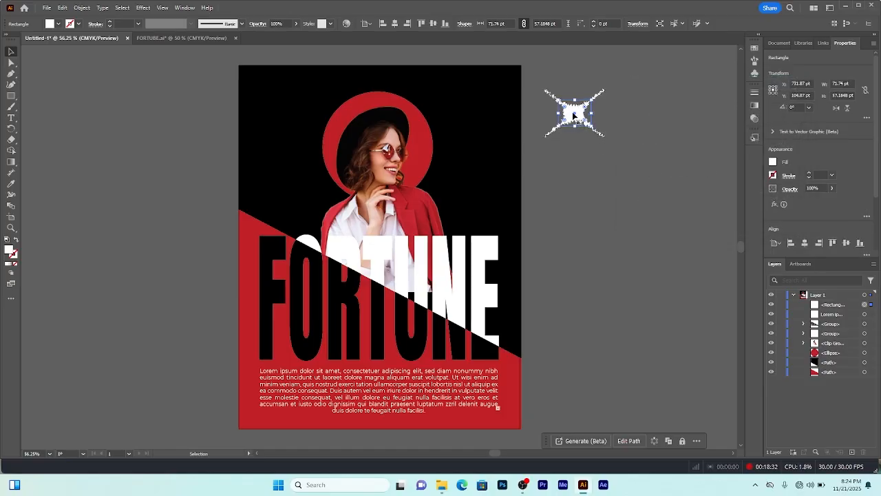
{"action": "left_click_drag", "start_coordinate": [574, 115], "coordinate": [480, 100]}
{"action": "left_click", "coordinate": [577, 157]}
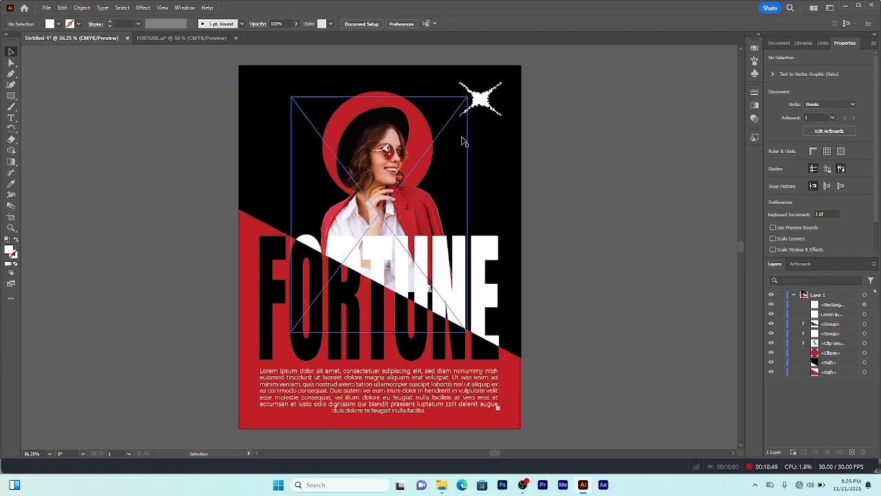
Step: Group all the poster artwork and duplicate the artboard with its contents beside the original
{"action": "scroll", "coordinate": [595, 128], "scroll_direction": "down", "scroll_amount": 1}
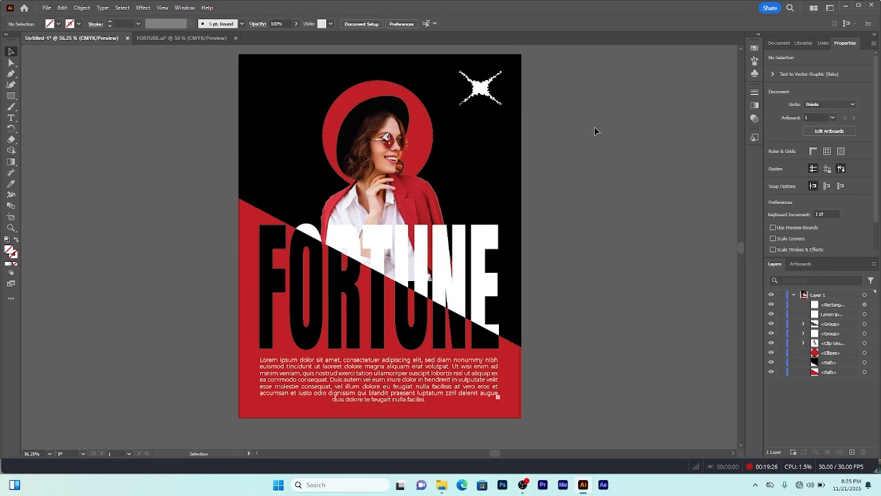
{"action": "left_click_drag", "start_coordinate": [499, 455], "coordinate": [505, 455]}
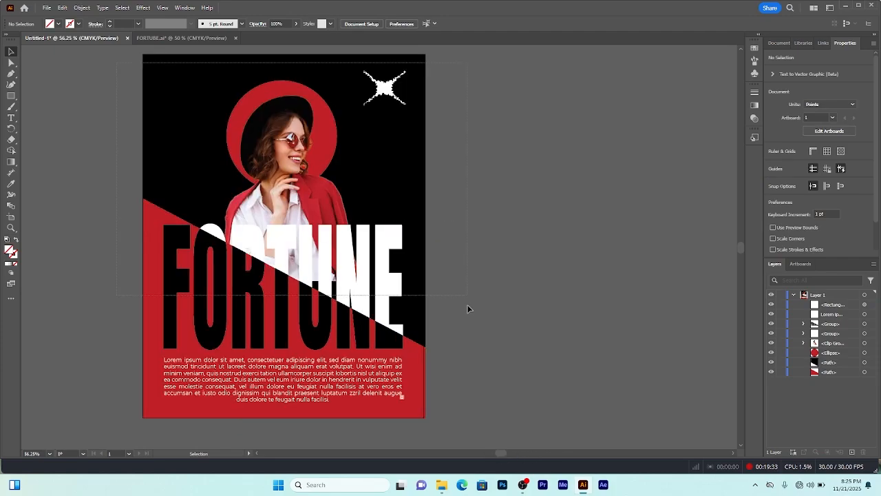
{"action": "key", "text": "ctrl+a"}
{"action": "key", "text": "ctrl+g"}
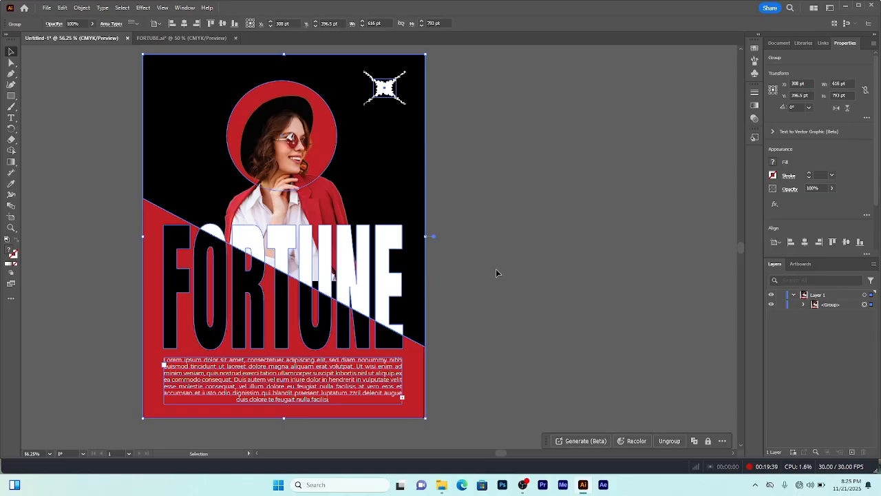
{"action": "left_click", "coordinate": [515, 259]}
{"action": "left_click", "coordinate": [802, 264]}
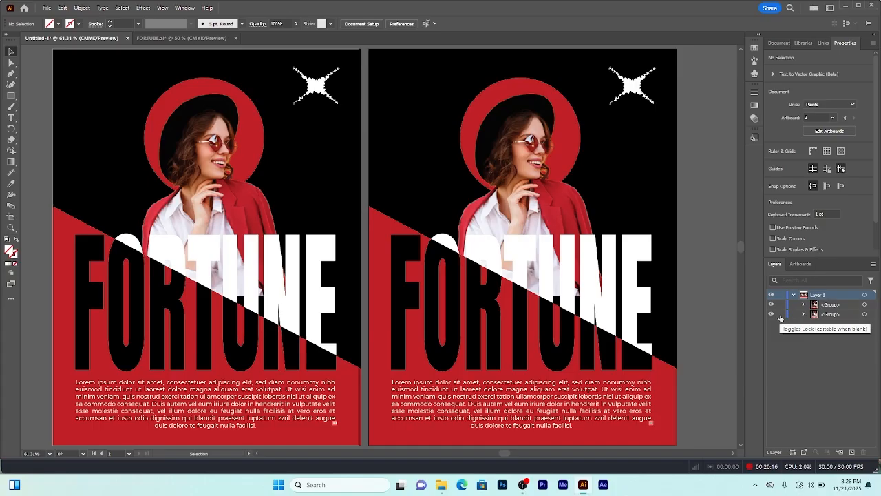
Step: Lock the original poster's group and ungroup the artwork of the copy on the second artboard
{"action": "left_click", "coordinate": [864, 304]}
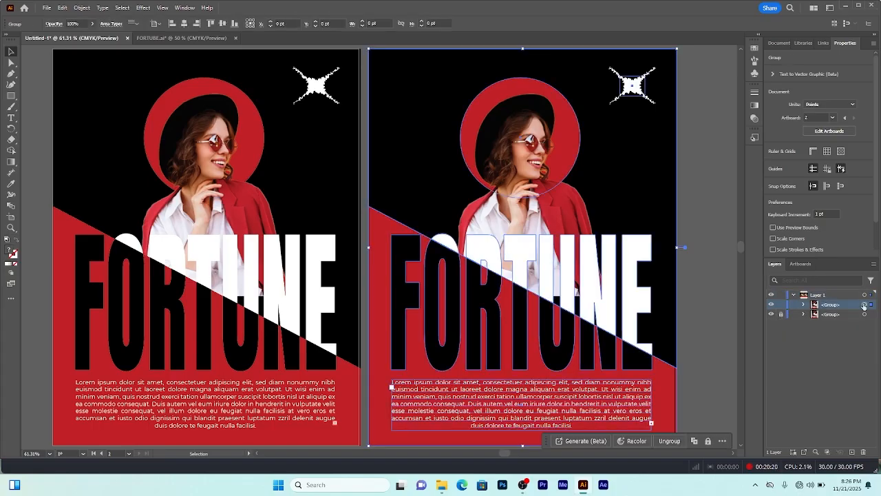
{"action": "key", "text": "ctrl+shift+g"}
{"action": "left_click", "coordinate": [706, 333]}
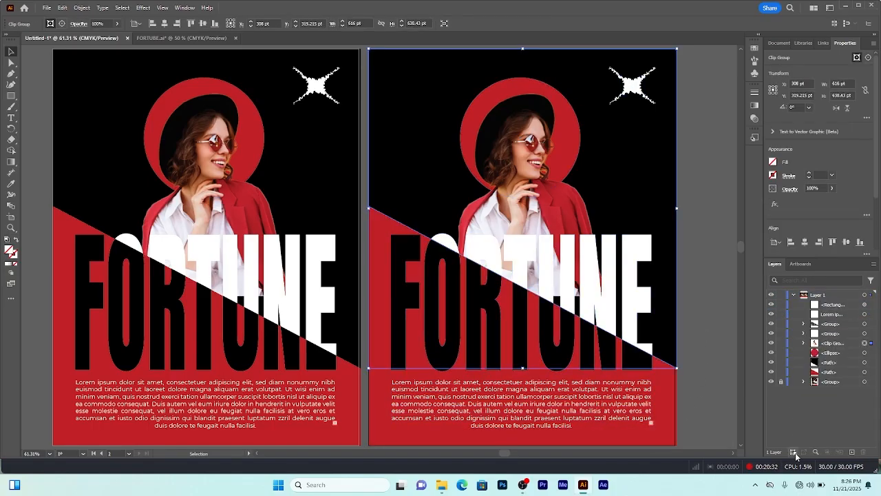
Step: Release the clipping mask on the second poster's photo and delete the photo of the woman in the red jacket
{"action": "right_click", "coordinate": [597, 198]}
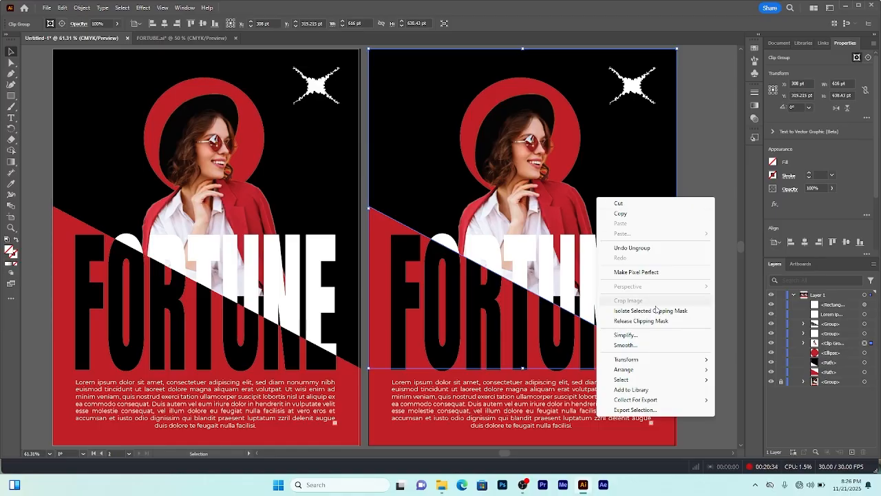
{"action": "left_click", "coordinate": [623, 311]}
{"action": "left_click", "coordinate": [568, 211]}
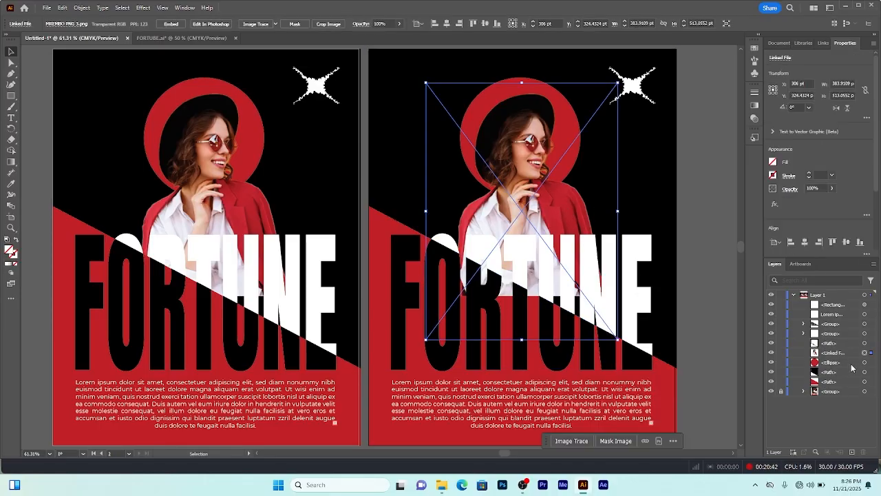
{"action": "key", "text": "Delete"}
Step: Place the green-jacket photo MREMBO PNG 4.png on the second poster and enlarge it to about 426 by 569 pt
{"action": "left_click", "coordinate": [47, 7]}
{"action": "left_click", "coordinate": [83, 174]}
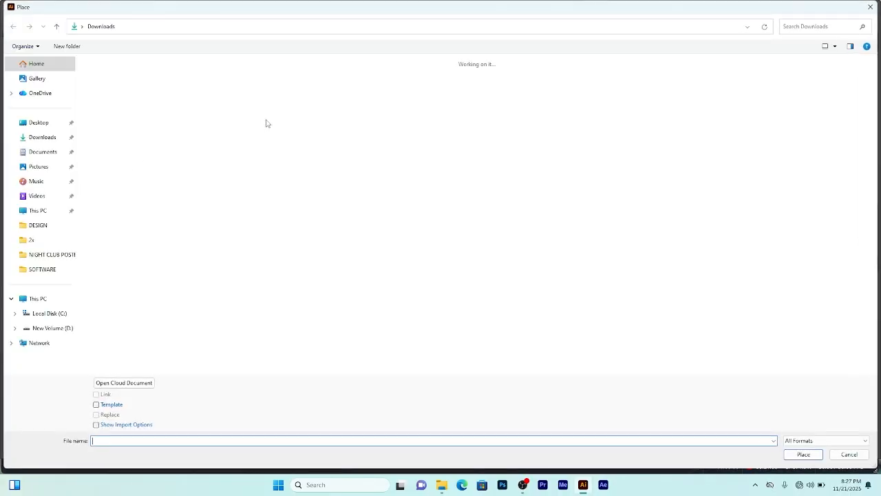
{"action": "left_click", "coordinate": [304, 93]}
{"action": "left_click", "coordinate": [803, 454]}
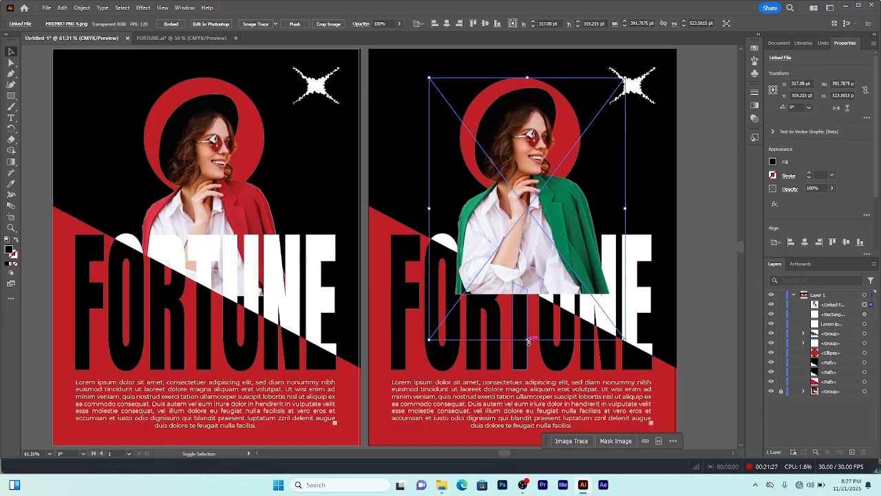
{"action": "left_click_drag", "start_coordinate": [528, 340], "coordinate": [534, 362]}
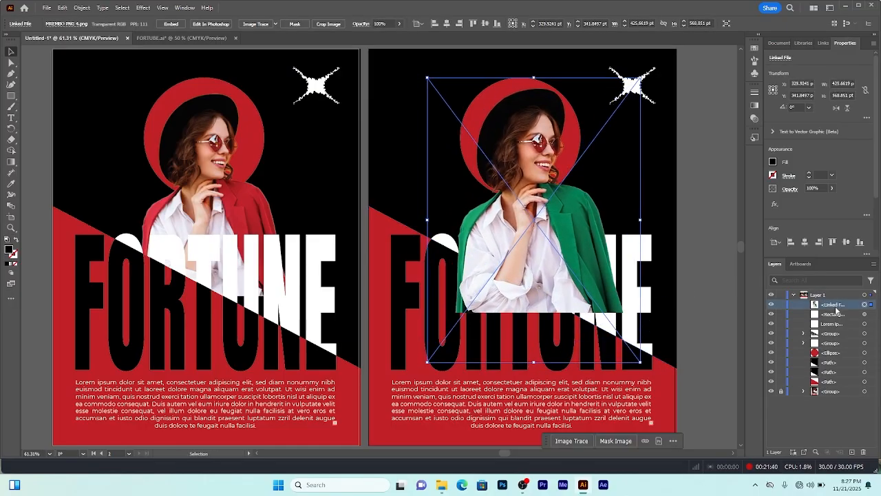
Step: Move the green-jacket photo below the released black clipping path in the stacking order and make a clipping mask from the two
{"action": "left_click_drag", "start_coordinate": [839, 305], "coordinate": [846, 372]}
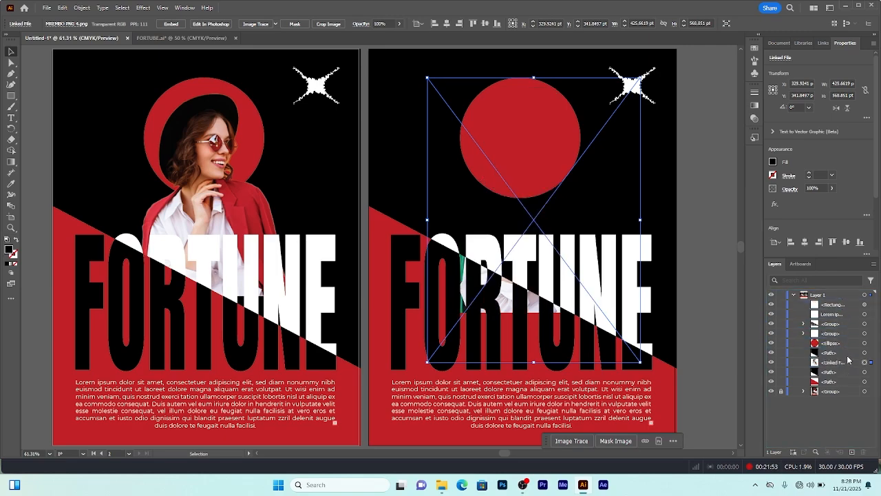
{"action": "left_click", "coordinate": [865, 353], "text": "shift"}
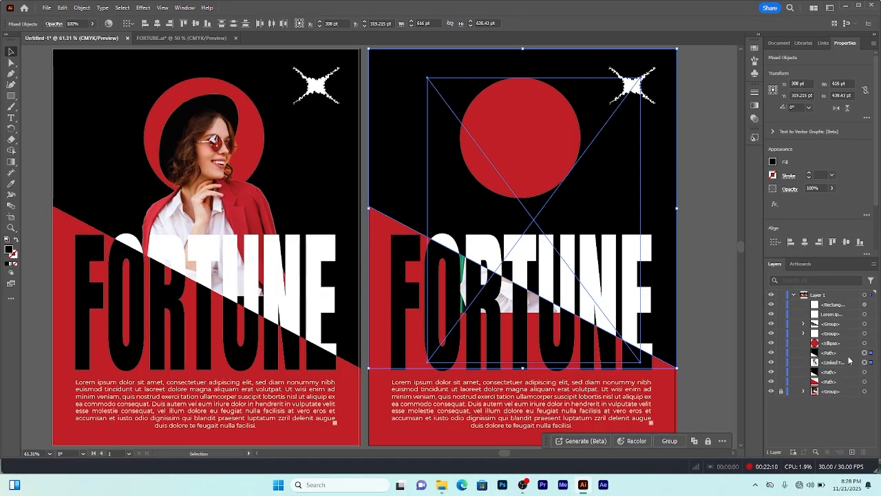
{"action": "key", "text": "ctrl+shift+a"}
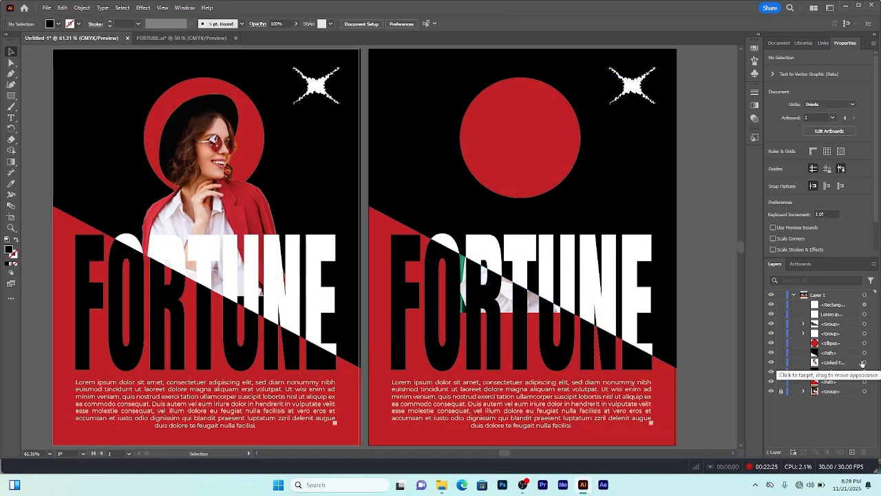
{"action": "left_click", "coordinate": [865, 362]}
{"action": "left_click", "coordinate": [864, 352], "text": "shift"}
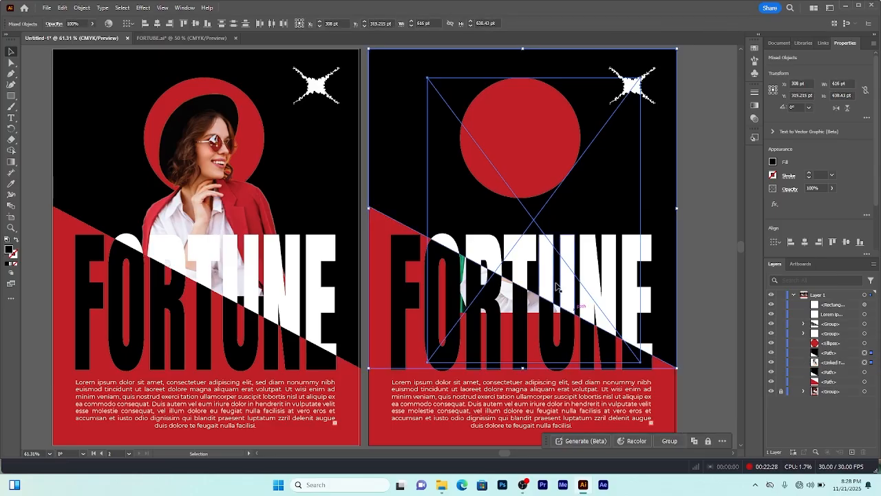
{"action": "right_click", "coordinate": [569, 183]}
{"action": "left_click", "coordinate": [592, 321]}
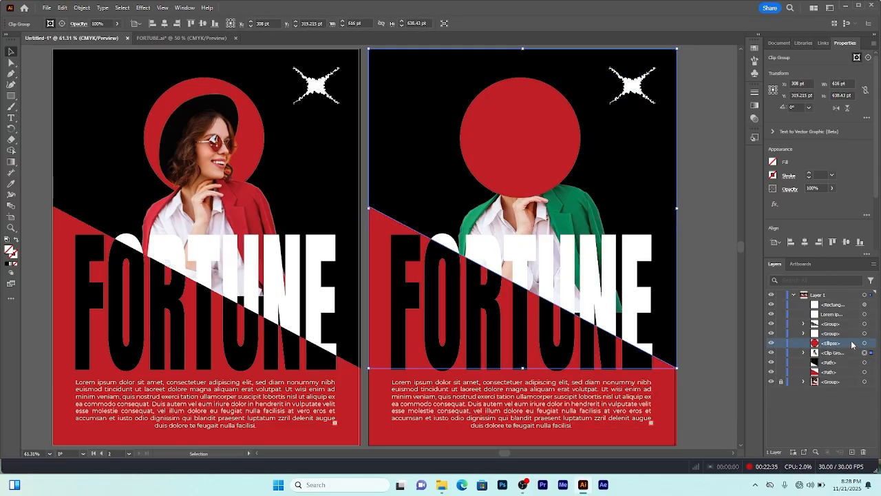
Step: Move the second poster's red circle behind the clipped photo and fill it with white
{"action": "left_click_drag", "start_coordinate": [853, 344], "coordinate": [854, 360]}
{"action": "key", "text": "ctrl+shift+a"}
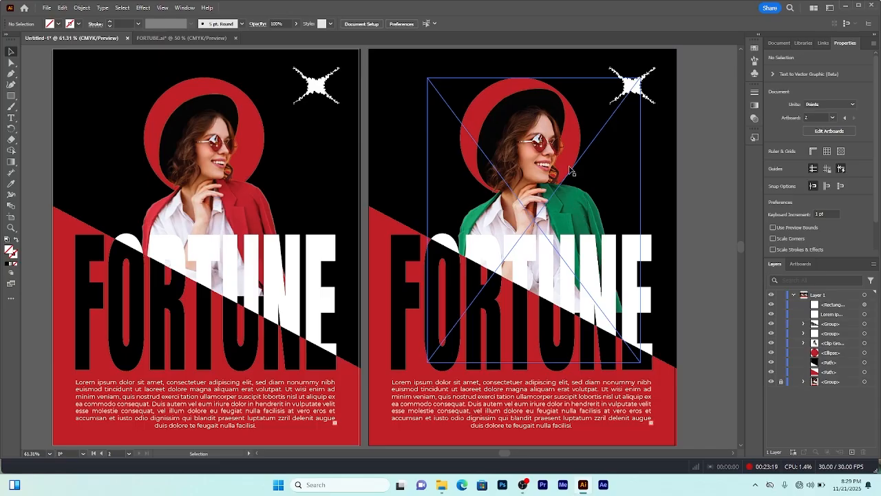
{"action": "left_click", "coordinate": [525, 123]}
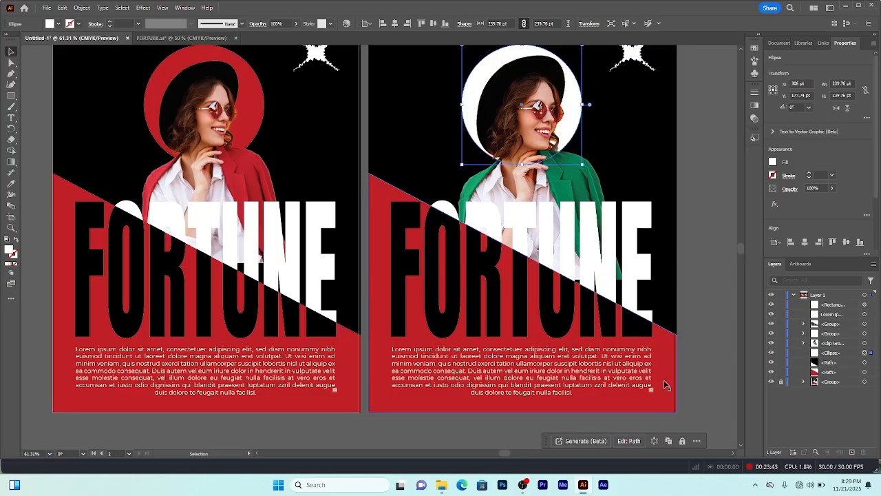
Step: Recolour the second poster with a green upper and white lower background, green and white FORTUNE lettering, and green placeholder text
{"action": "left_click", "coordinate": [666, 383]}
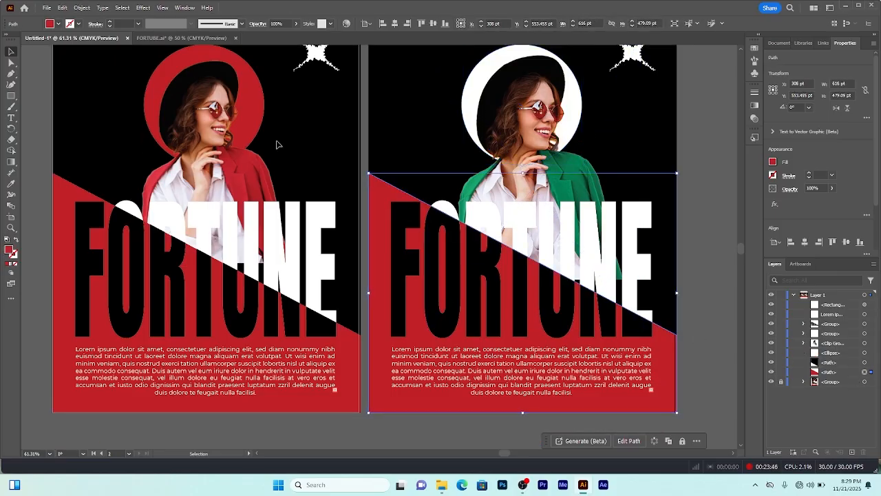
{"action": "left_click", "coordinate": [50, 24]}
{"action": "left_click", "coordinate": [15, 40]}
{"action": "left_click", "coordinate": [496, 326]}
{"action": "left_click", "coordinate": [496, 326]}
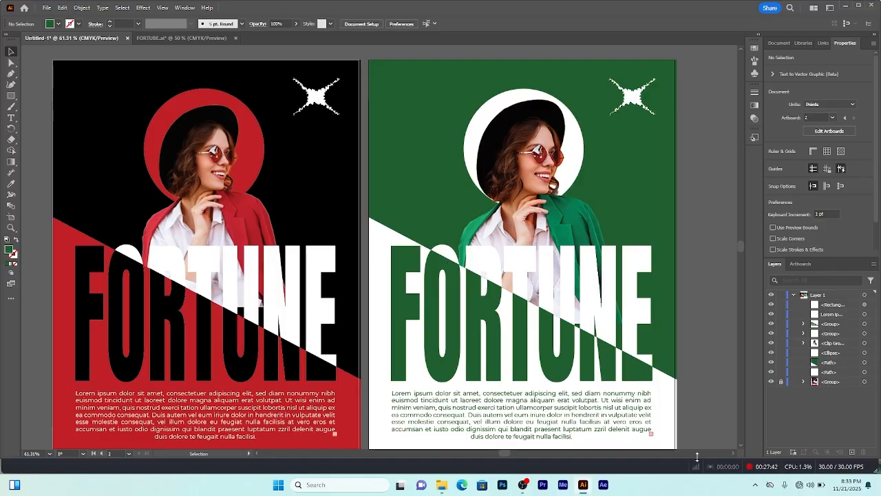
{"action": "mouse_move", "coordinate": [523, 486]}
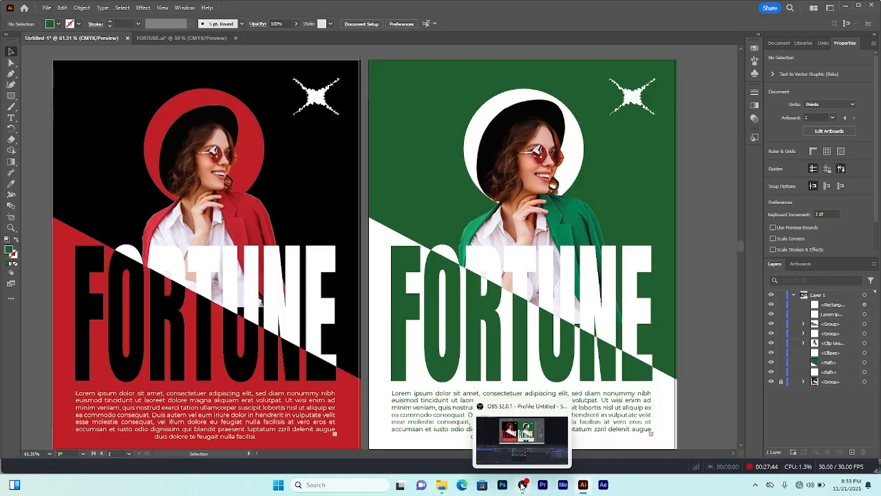